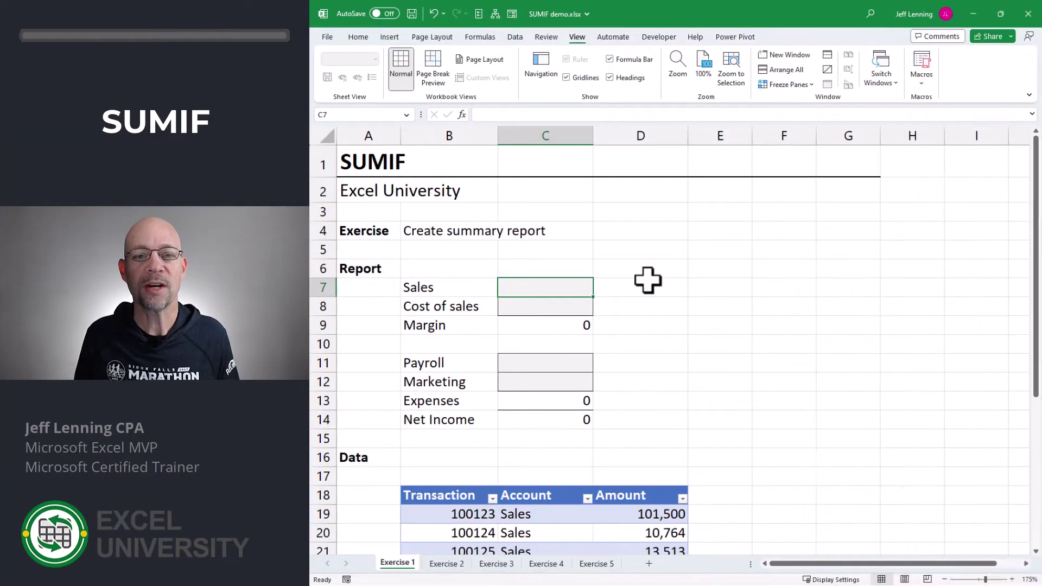
# - Highlight the report area and the Sales and Cost of sales transactions to explain them
pyautogui.moveTo(421, 284); pyautogui.dragTo(586, 423)
pyautogui.click(673, 400)
pyautogui.scroll(-6, 673, 400)
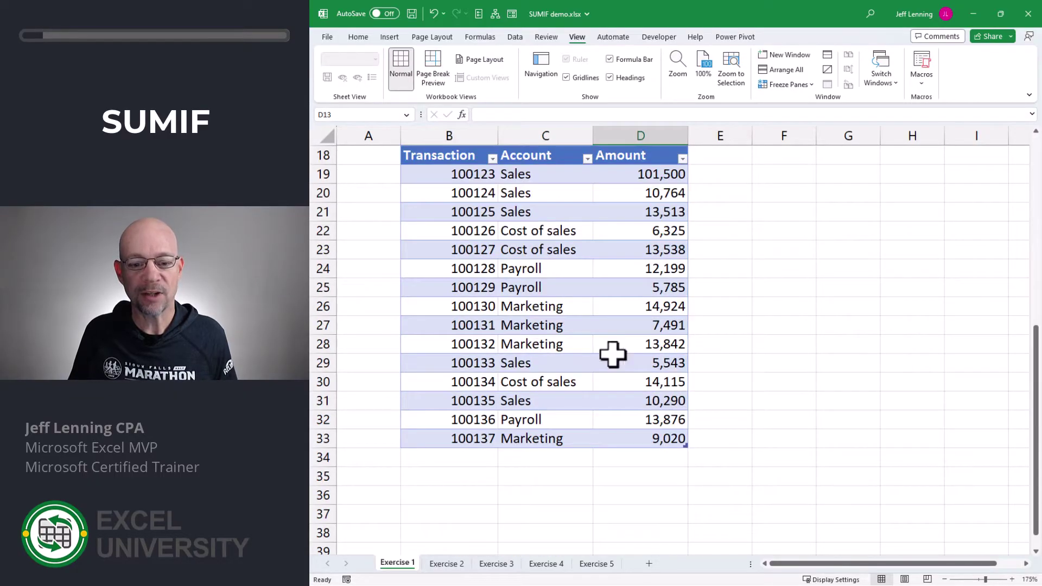
pyautogui.scroll(5, 827, 463)
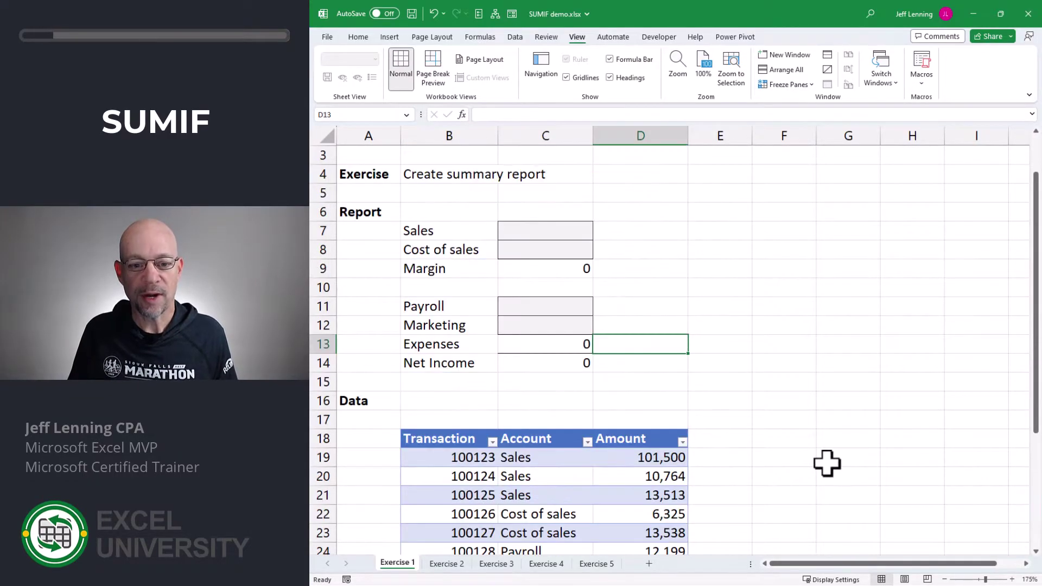
pyautogui.click(512, 228)
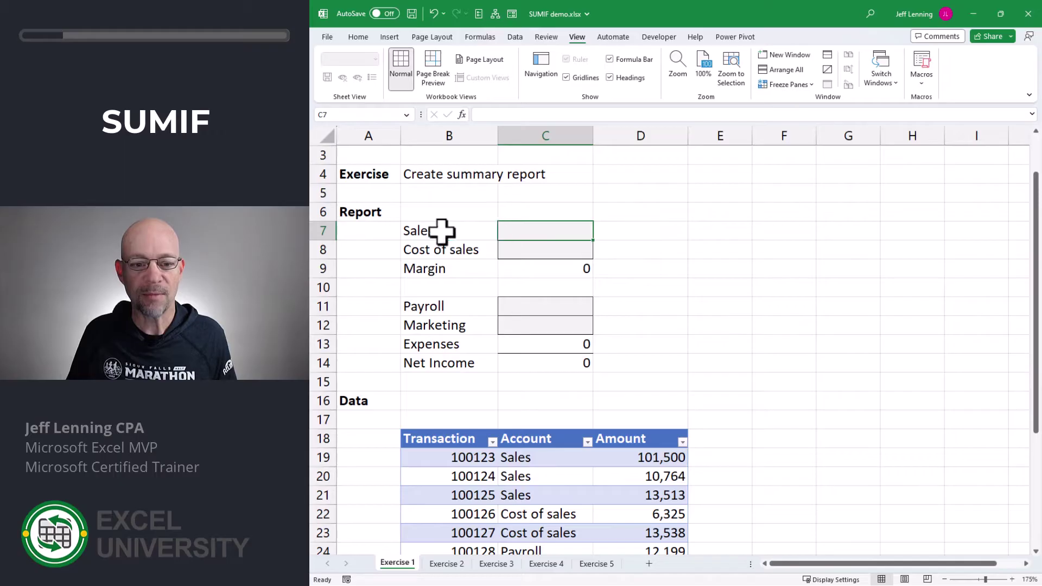
pyautogui.click(442, 230)
pyautogui.moveTo(537, 458); pyautogui.dragTo(641, 494)
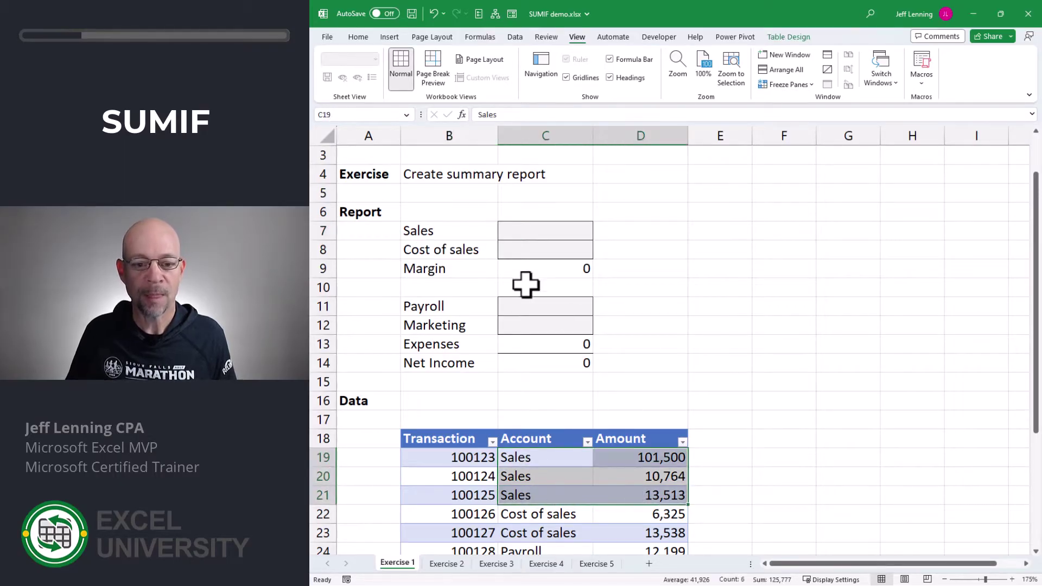
pyautogui.click(525, 252)
pyautogui.moveTo(537, 513); pyautogui.dragTo(624, 523)
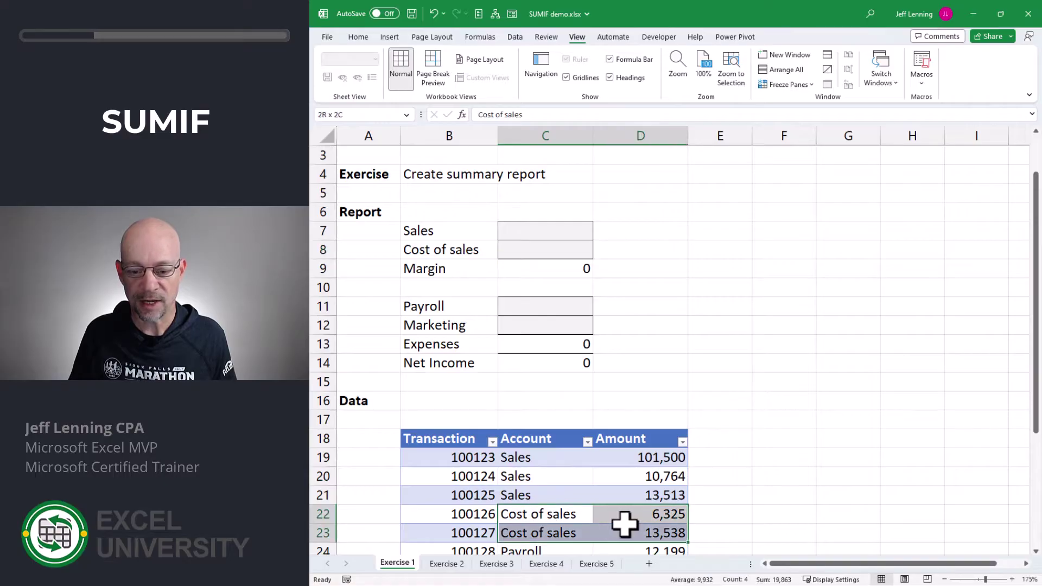
pyautogui.click(540, 228)
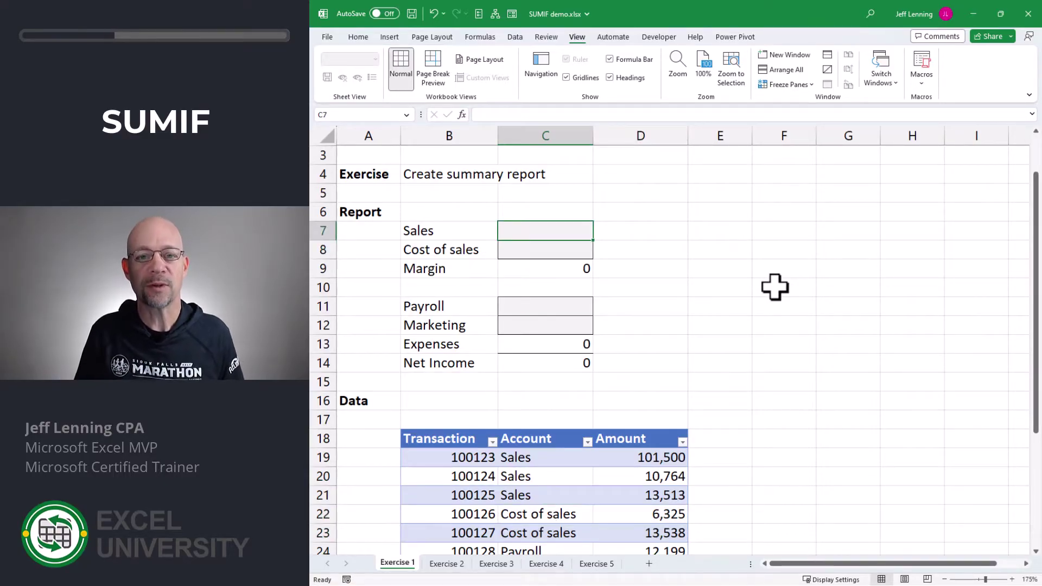
# - Enter =SUMIF(Table1[Account],B7,Table1[Amount]) in the Sales cell C7
pyautogui.write('=sumi')
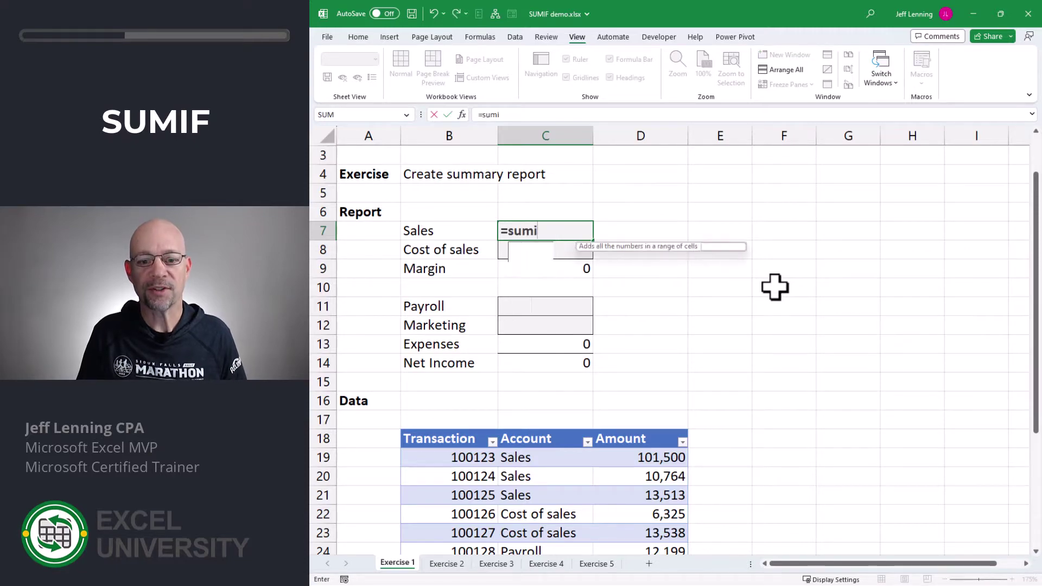
pyautogui.press('Tab')
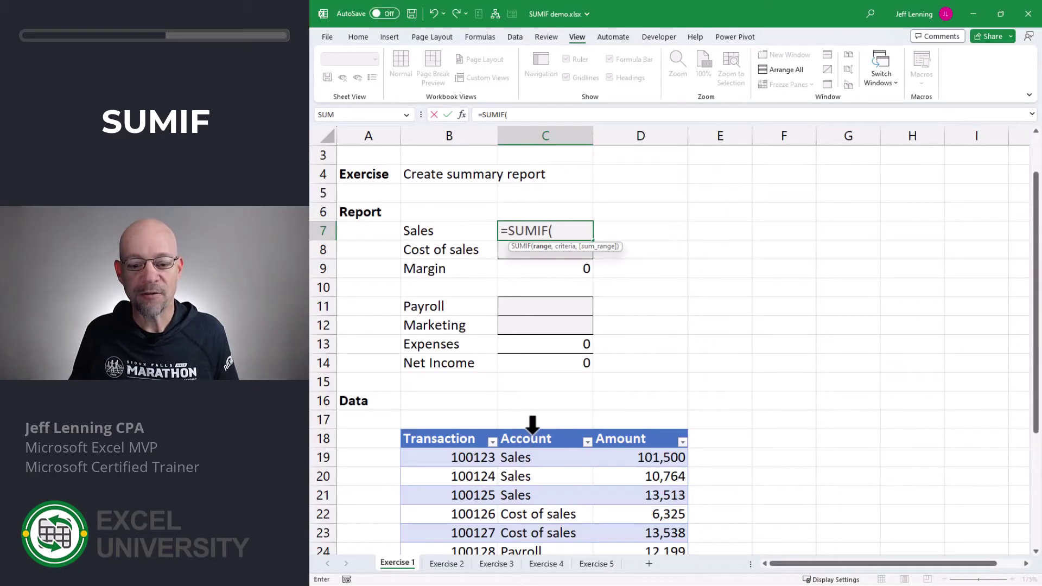
pyautogui.click(545, 428)
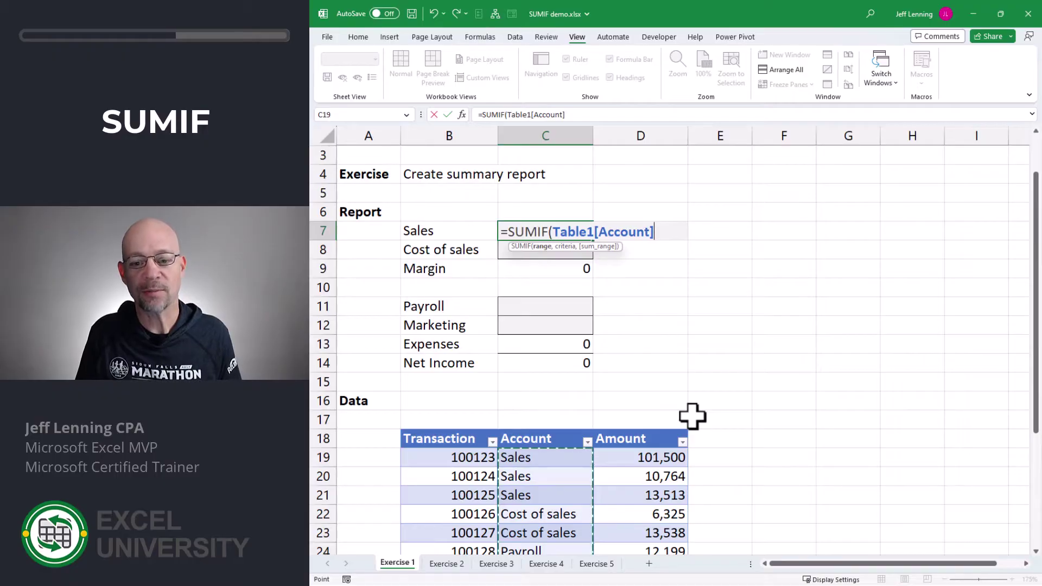
pyautogui.write(',')
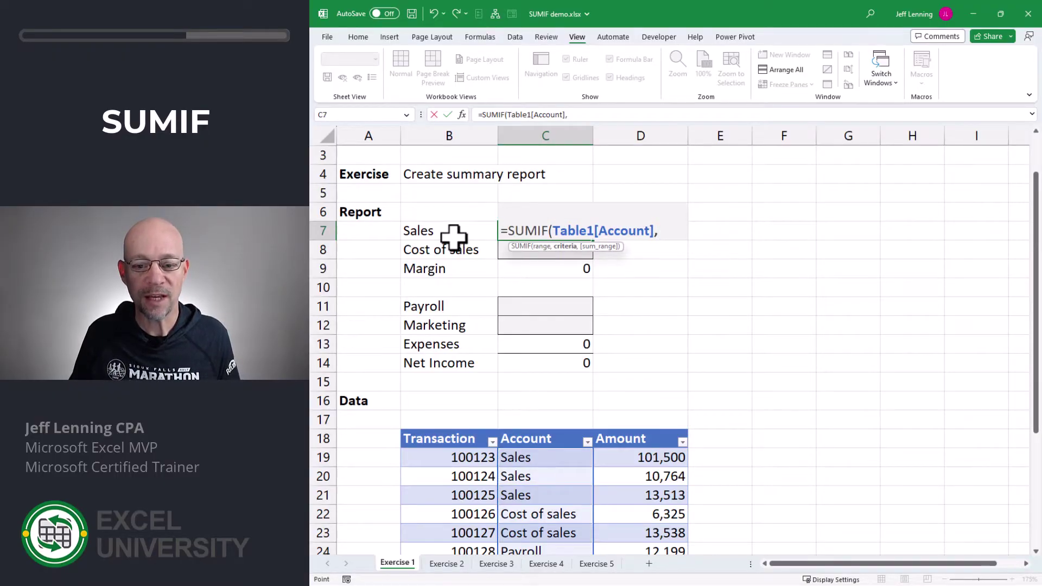
pyautogui.click(453, 235)
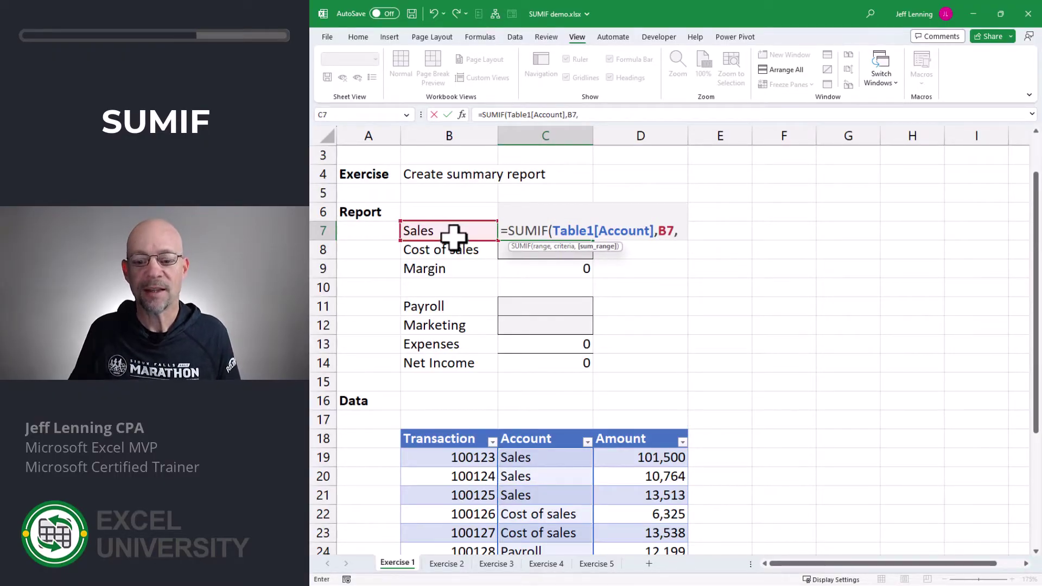
pyautogui.click(643, 428)
pyautogui.write(')')
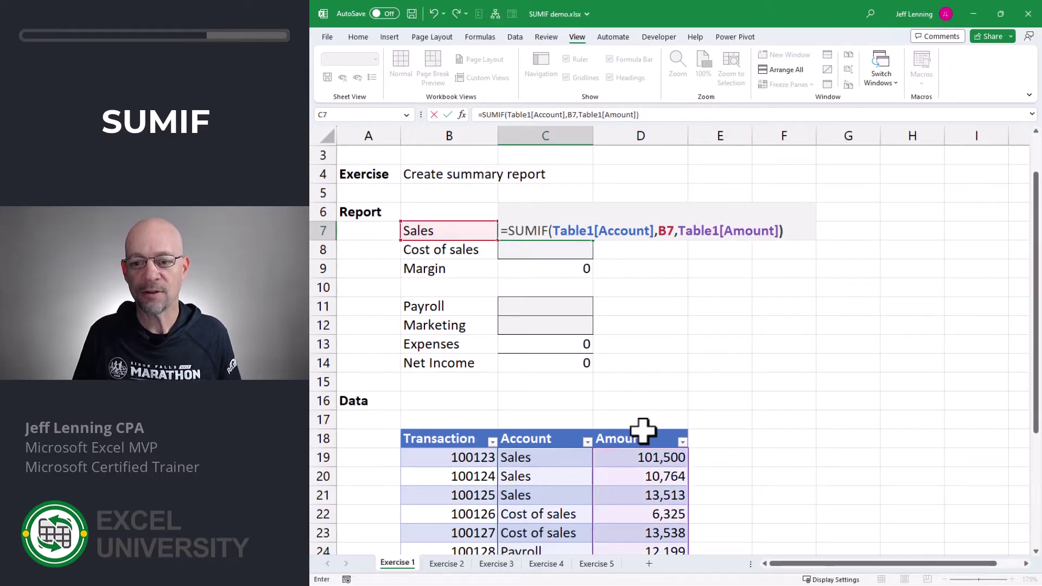
pyautogui.press('Return')
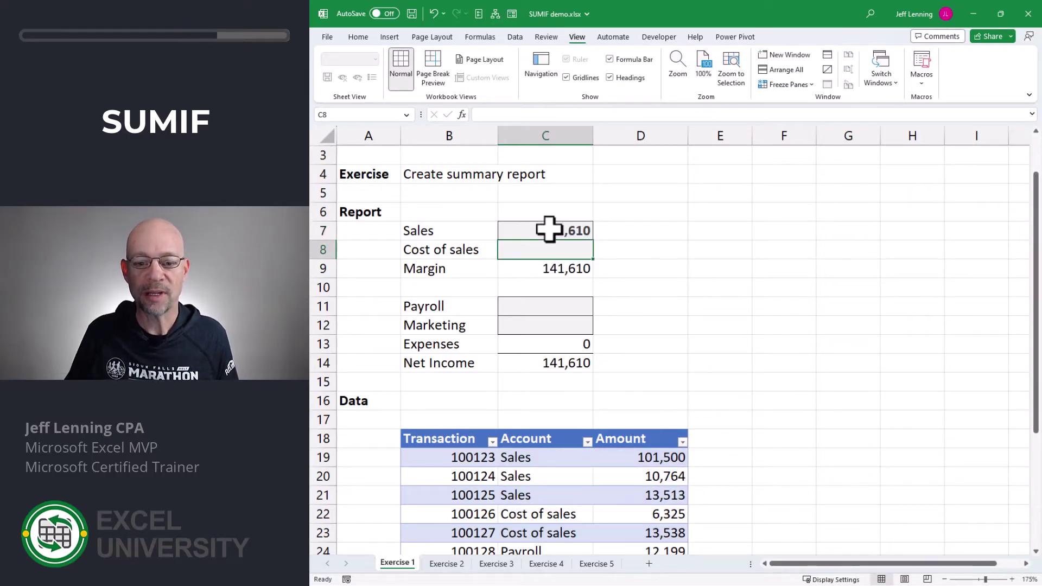
# - Copy the Sales SUMIF into the Cost of sales, Payroll and Marketing cells
pyautogui.click(549, 230)
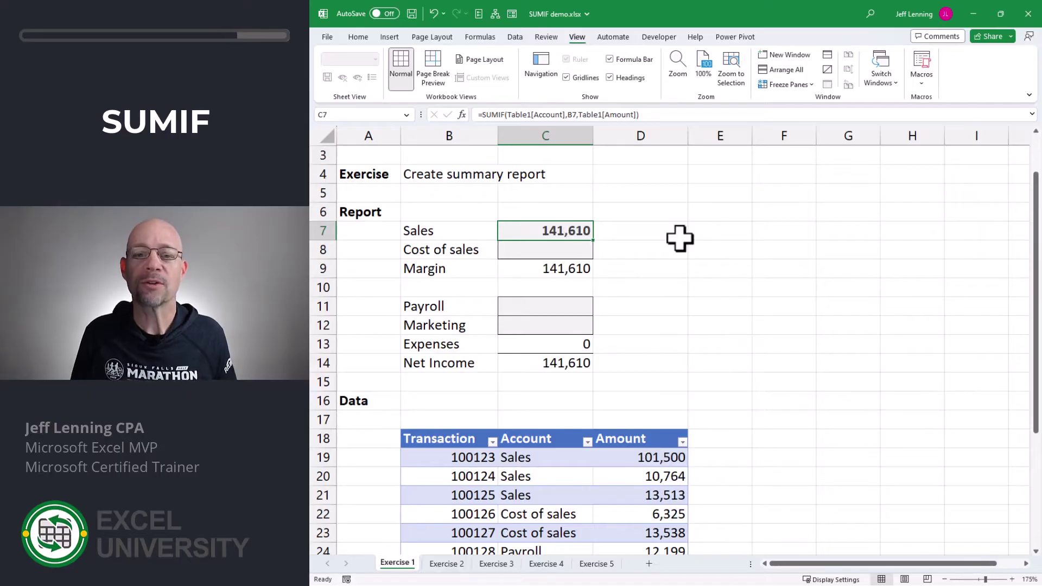
pyautogui.hotkey('ctrl', 'c')
pyautogui.press('Down')
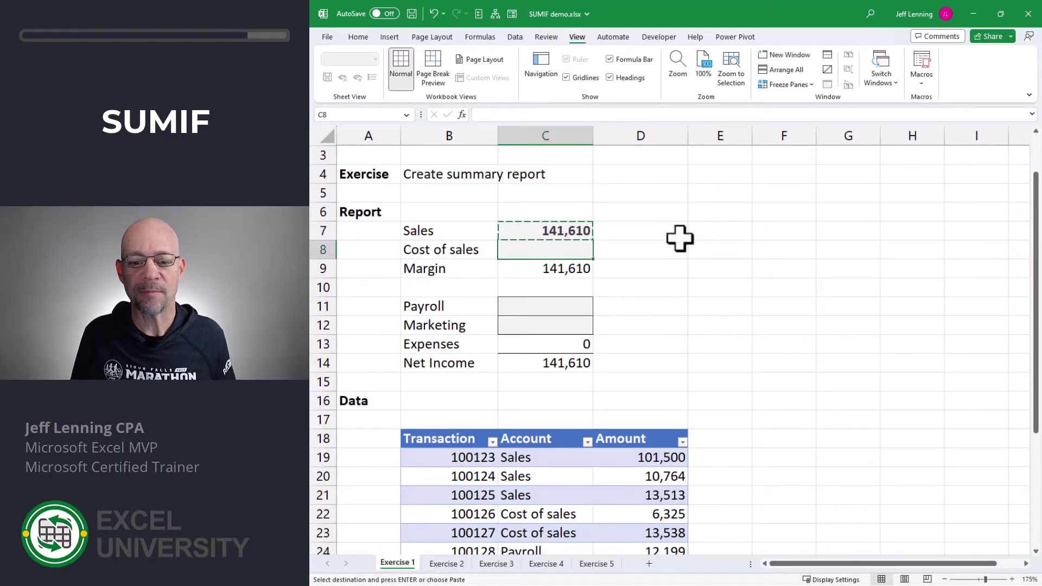
pyautogui.hotkey('ctrl', 'v')
pyautogui.press('Down')
pyautogui.press('Down')
pyautogui.press('Down')
pyautogui.hotkey('ctrl', 'v')
pyautogui.press('Down')
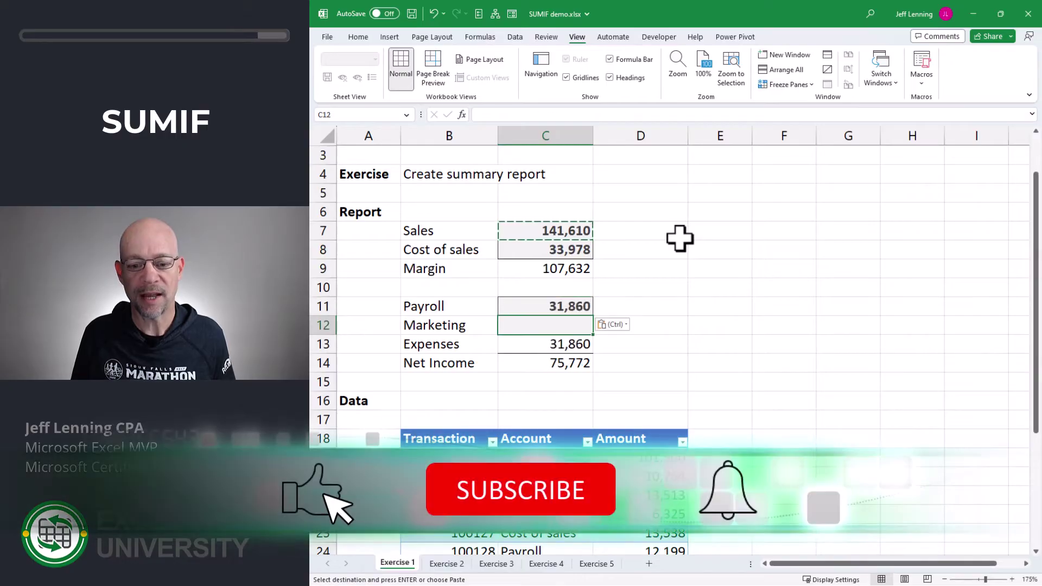
pyautogui.hotkey('ctrl', 'v')
pyautogui.press('Escape')
pyautogui.press('Down')
pyautogui.press('Down')
pyautogui.press('Down')
pyautogui.press('Down')
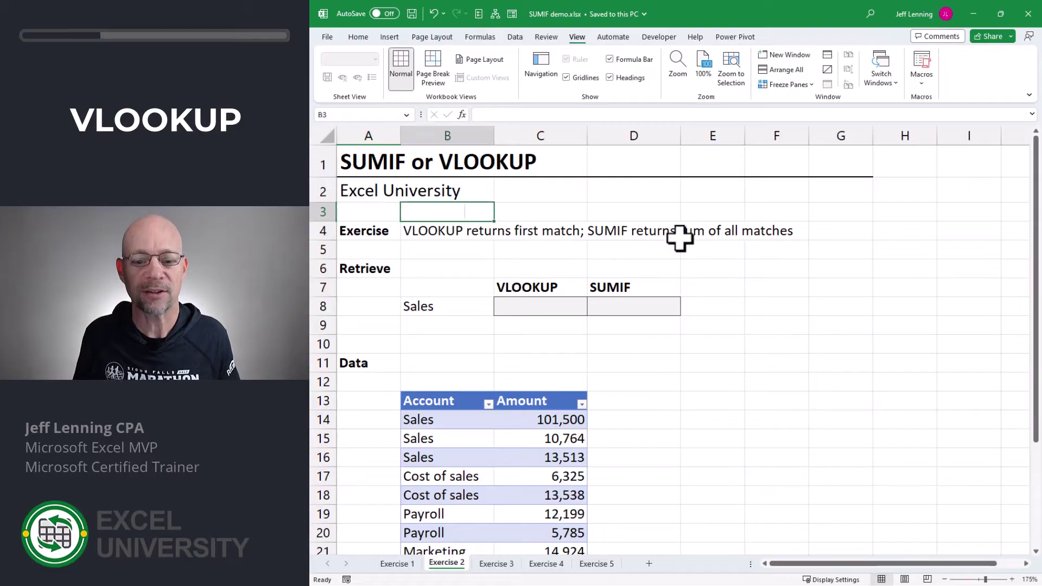
# - Build =VLOOKUP(B8,Table2,2,0) in the Exercise 2 Sales cell C8
pyautogui.press('Right')
pyautogui.press('Down')
pyautogui.press('Down')
pyautogui.press('Down')
pyautogui.press('Down')
pyautogui.press('Down')
pyautogui.write('=vl')
pyautogui.press('Tab')
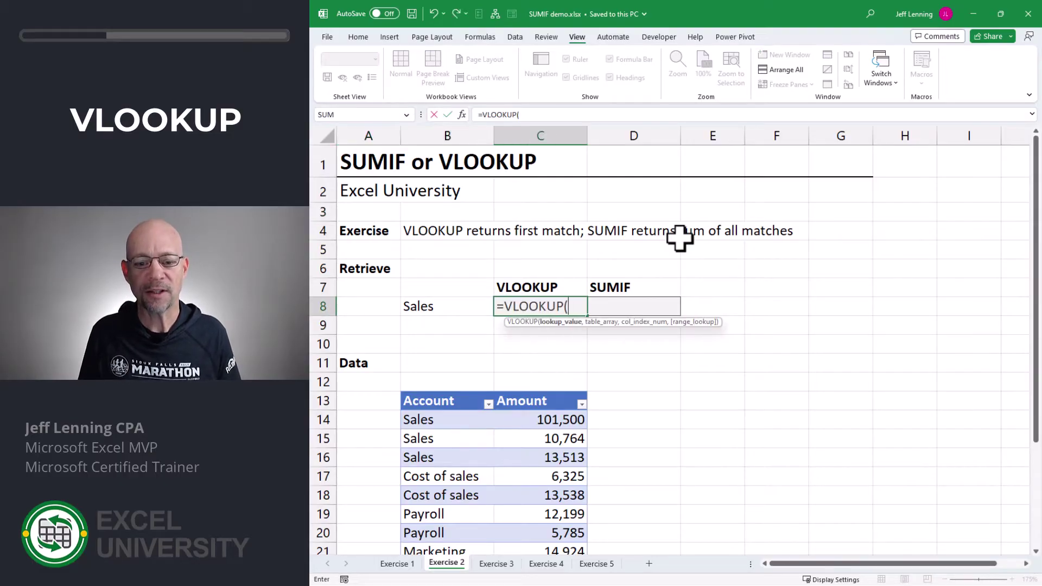
pyautogui.press('Left')
pyautogui.write(',')
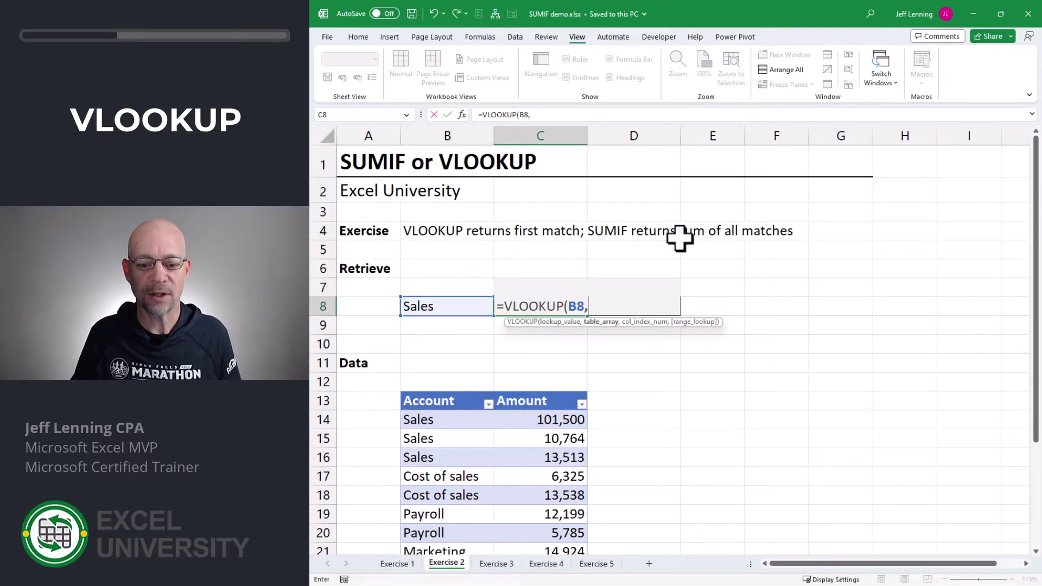
pyautogui.click(404, 398)
pyautogui.write(',')
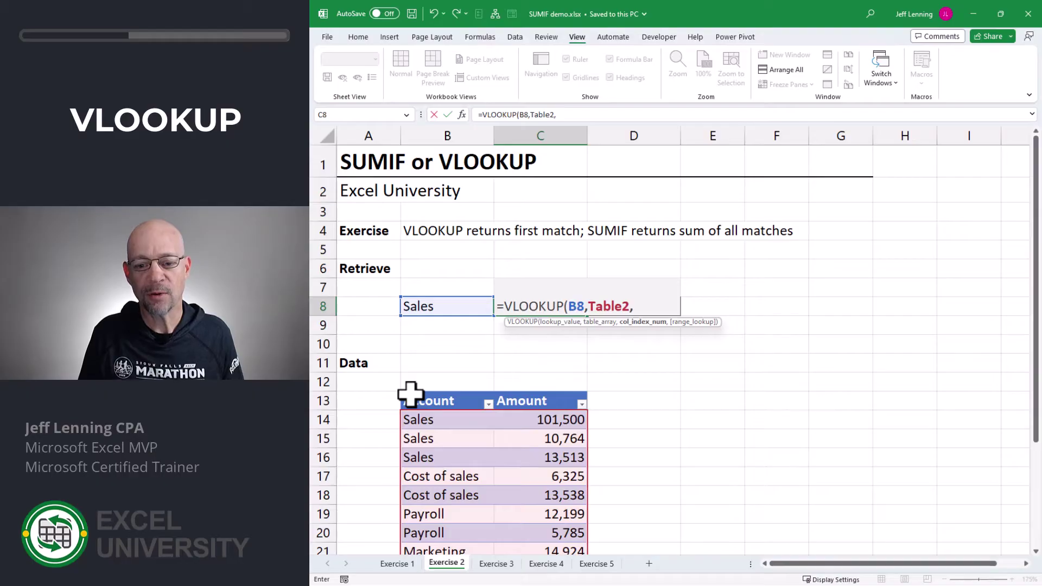
pyautogui.write('2,')
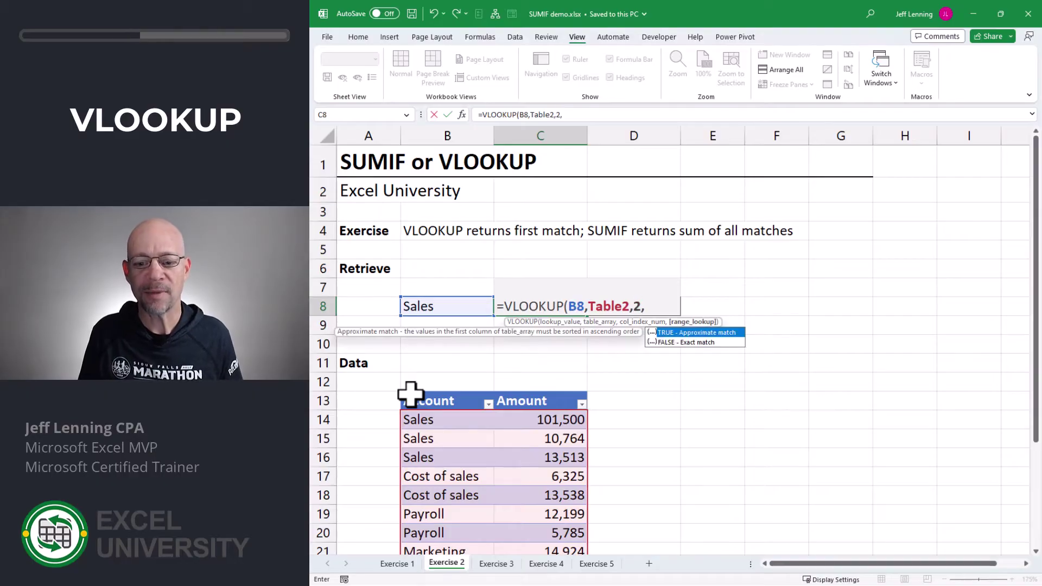
pyautogui.write('0)')
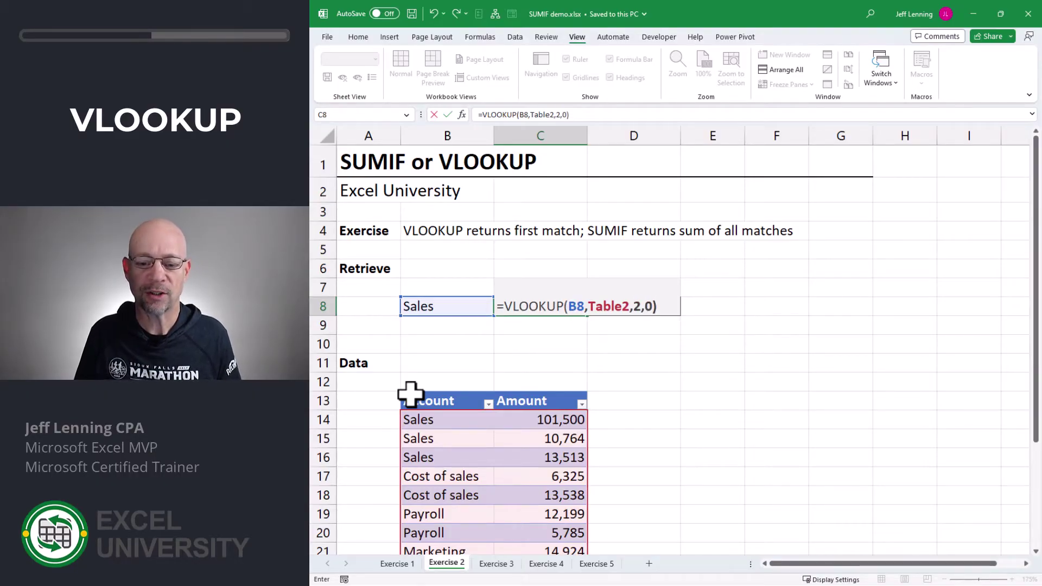
# - Commit the VLOOKUP returning 101,500 and compare it with the first Sales data row
pyautogui.press('Return')
pyautogui.click(425, 305)
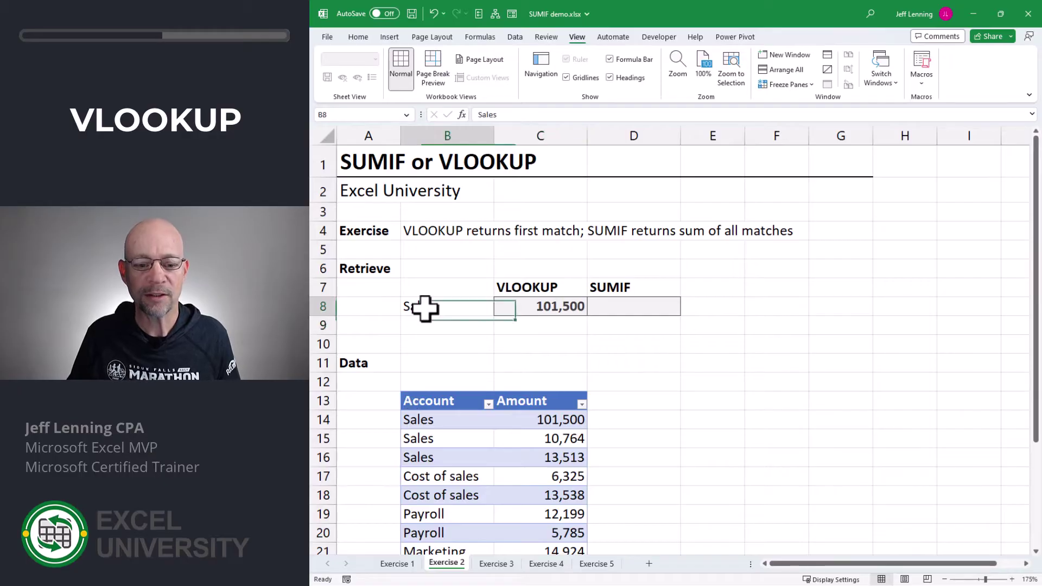
pyautogui.moveTo(444, 417); pyautogui.dragTo(519, 416)
# - Enter a SUMIF in D8 over Account with criteria B8 and Amount, totalling Sales to 141,610
pyautogui.click(543, 305)
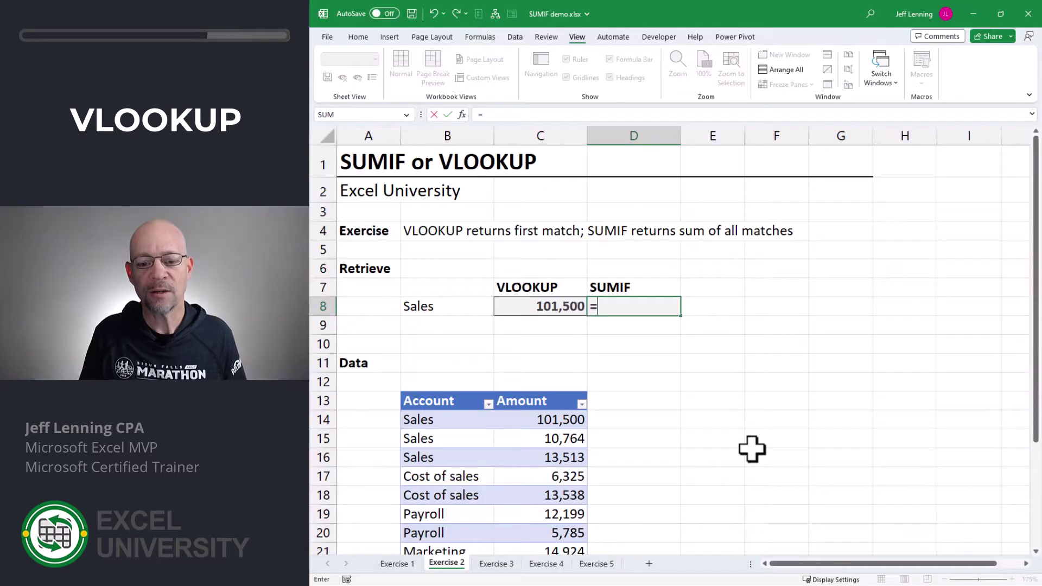
pyautogui.write('sumif')
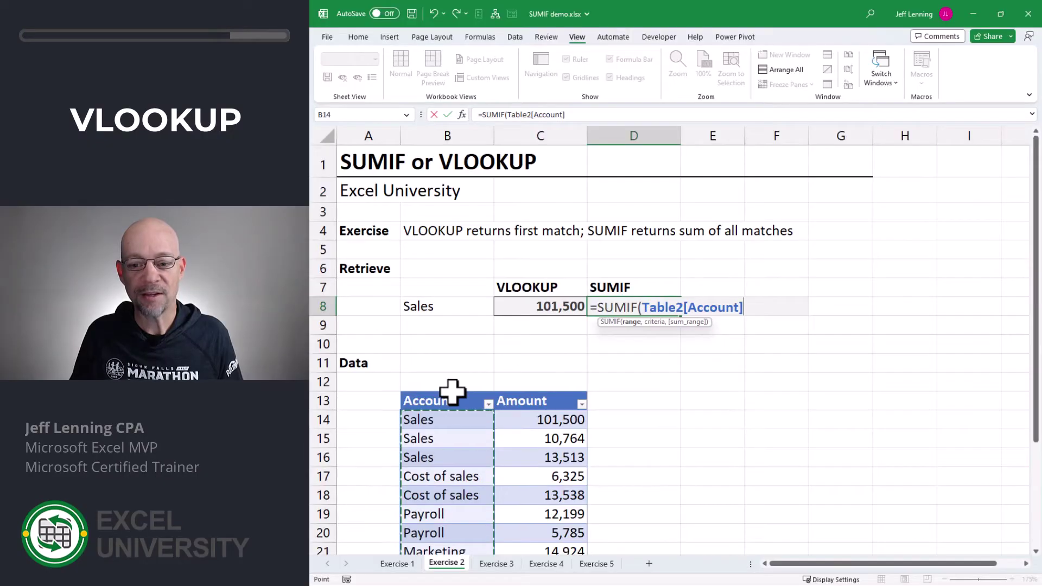
pyautogui.write(',')
pyautogui.click(446, 305)
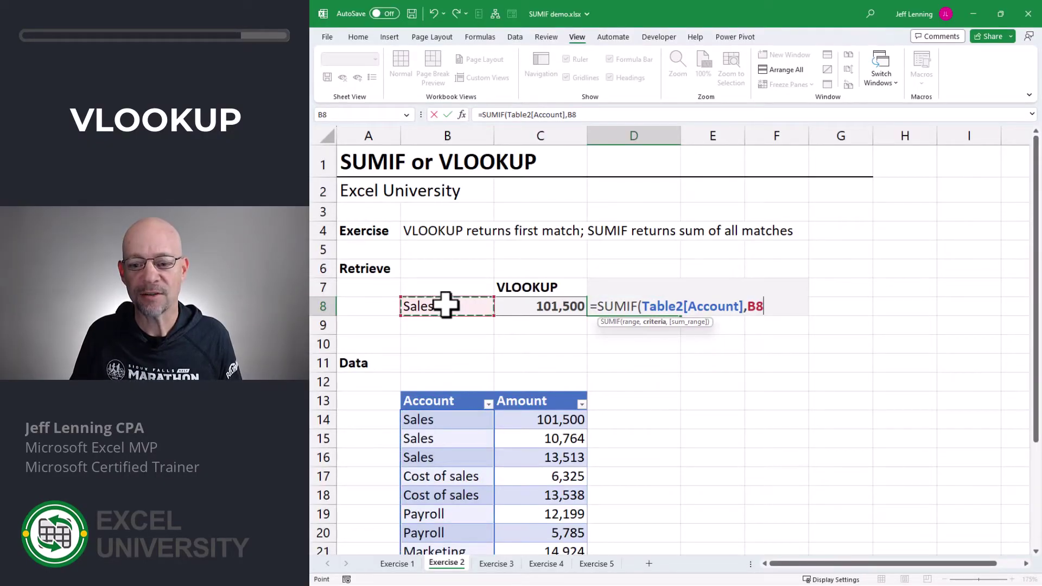
pyautogui.write(',')
pyautogui.click(516, 392)
pyautogui.write(')')
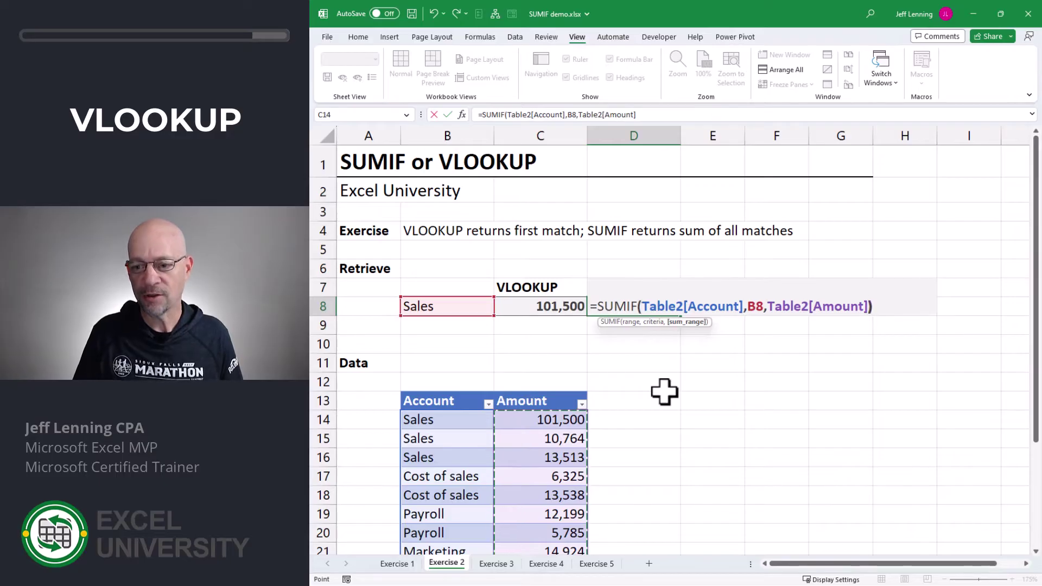
pyautogui.press('Return')
pyautogui.press('Up')
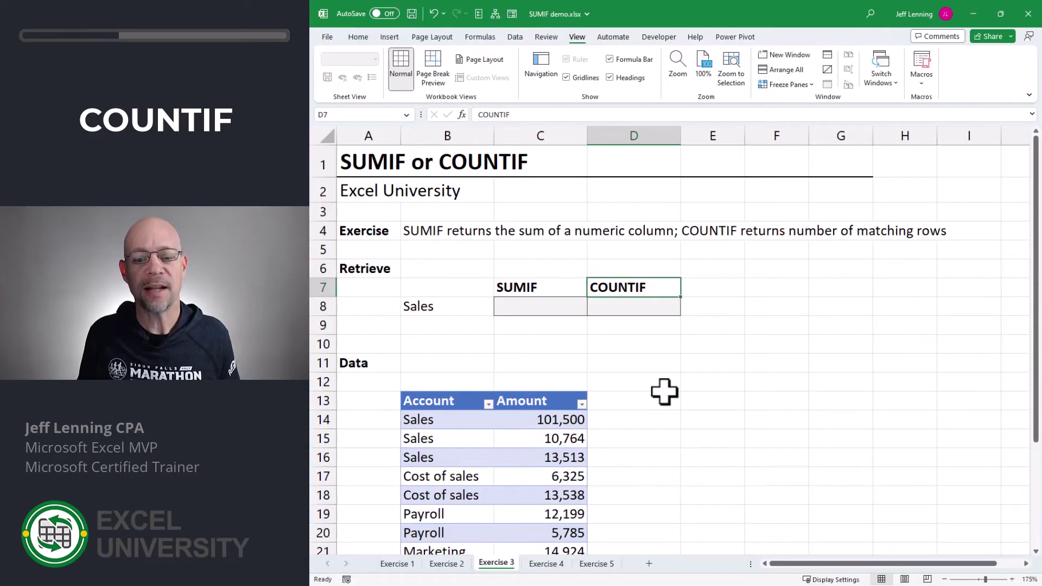
# - Enter =SUMIF(Table3[Account],B8,Table3[Amount]) in C8 for the 141,610 Sales total
pyautogui.press('Down')
pyautogui.press('Left')
pyautogui.write('=SUMIF(')
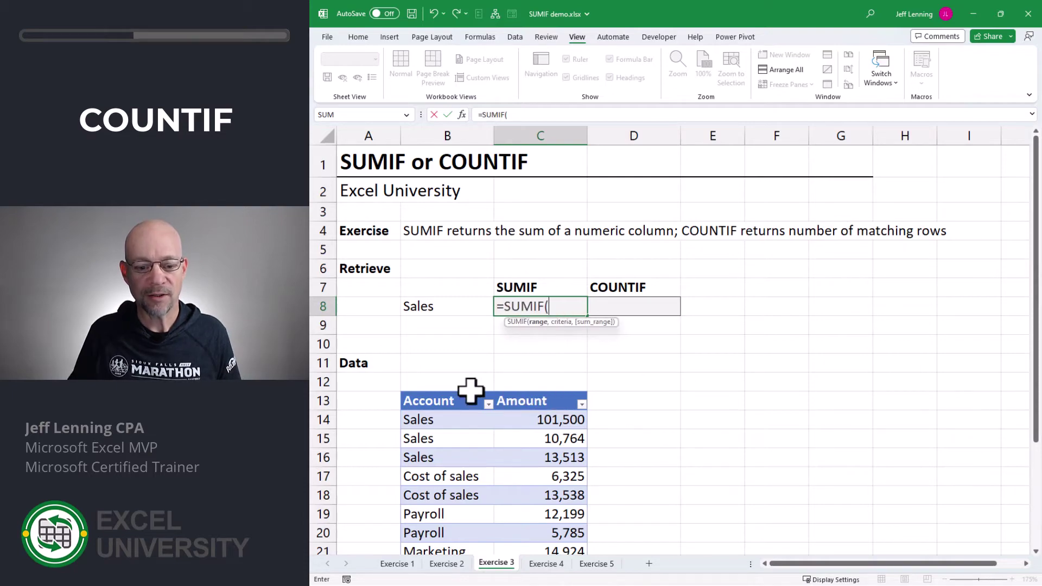
pyautogui.click(459, 390)
pyautogui.write(',')
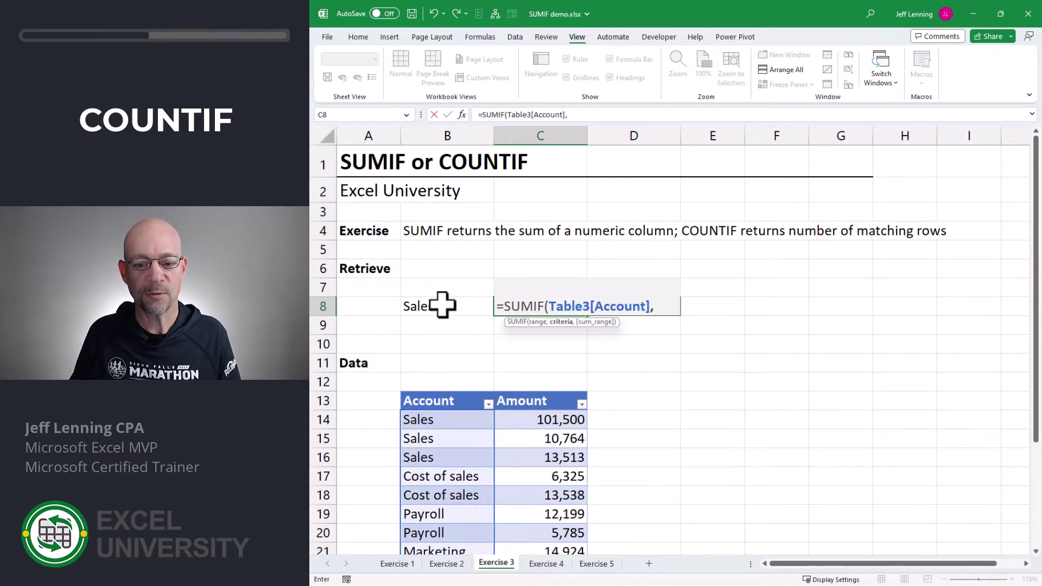
pyautogui.click(442, 306)
pyautogui.write(',')
pyautogui.click(517, 392)
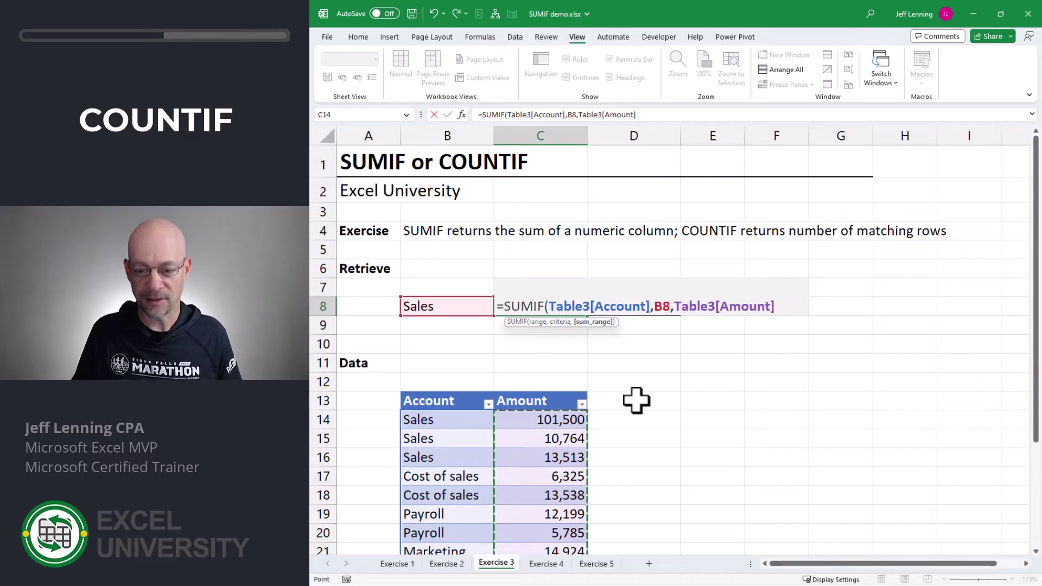
pyautogui.write(')')
pyautogui.press('Return')
# - Enter =COUNTIF(Table3[Account],B8) in D8 to count the 5 Sales rows
pyautogui.press('Up')
pyautogui.press('Right')
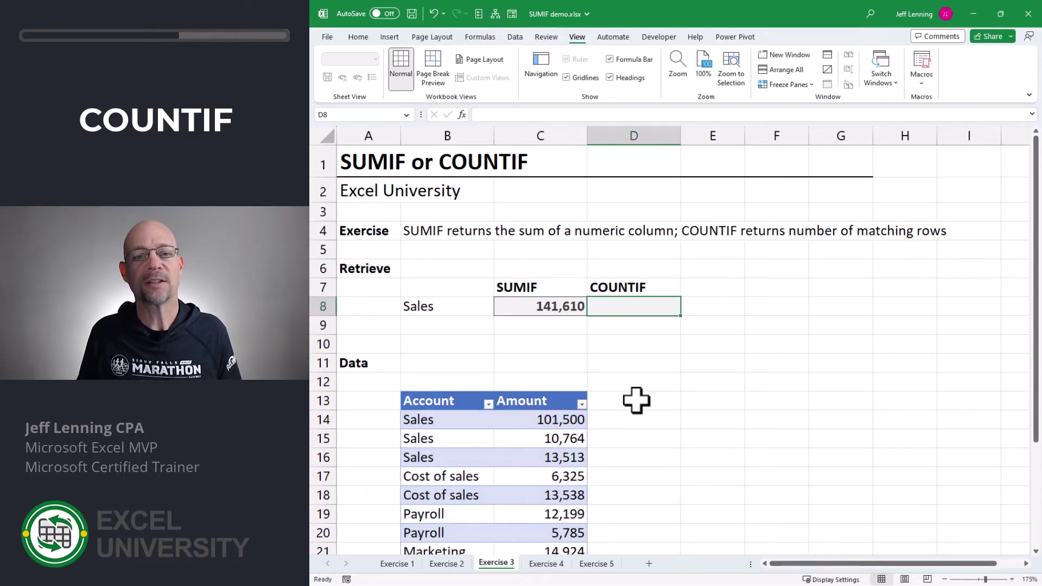
pyautogui.write('=countif')
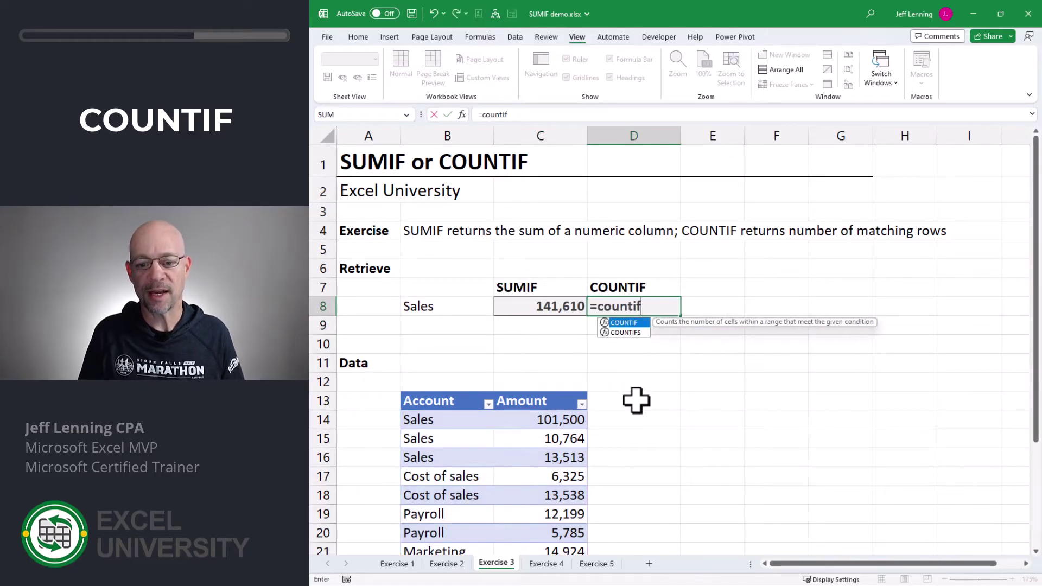
pyautogui.press('Tab')
pyautogui.click(460, 390)
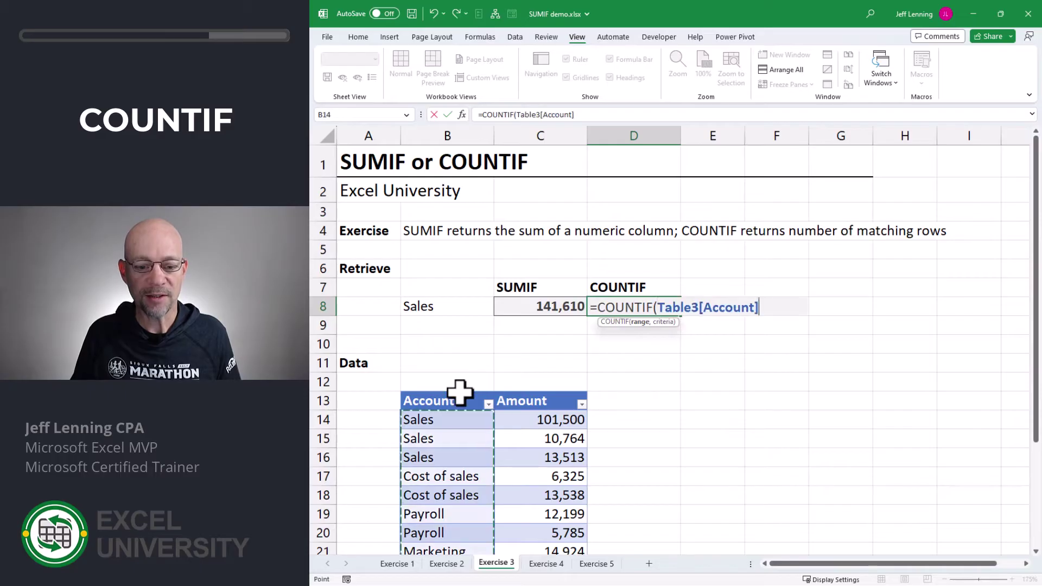
pyautogui.write(',')
pyautogui.click(456, 304)
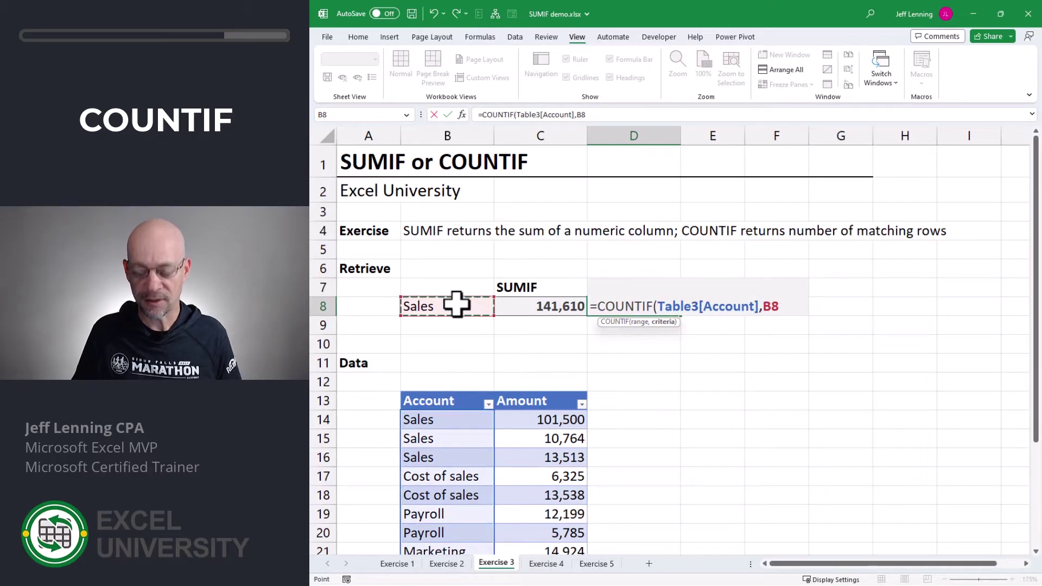
pyautogui.write(')')
pyautogui.press('Return')
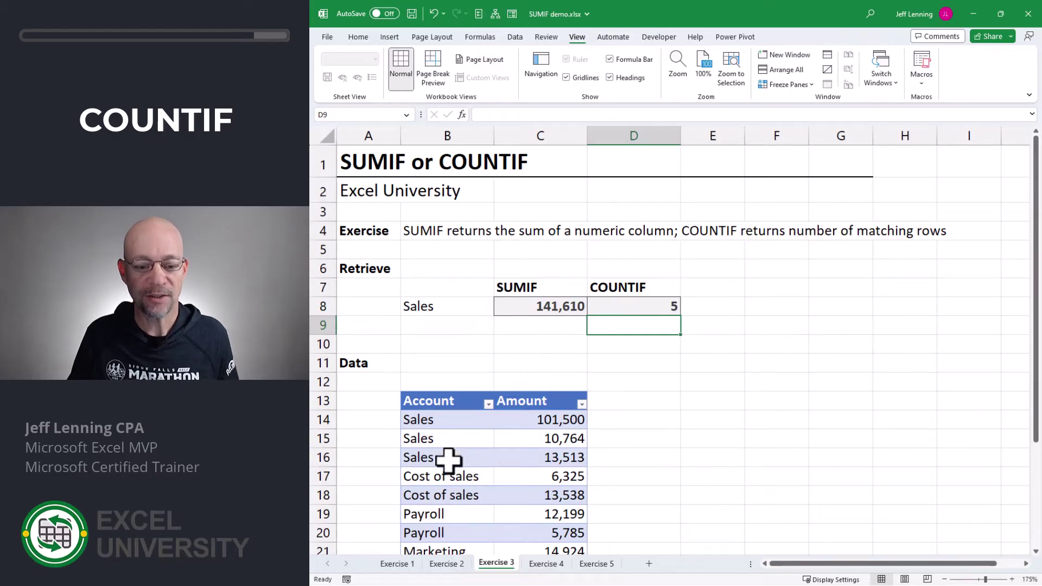
pyautogui.scroll(-3, 495, 491)
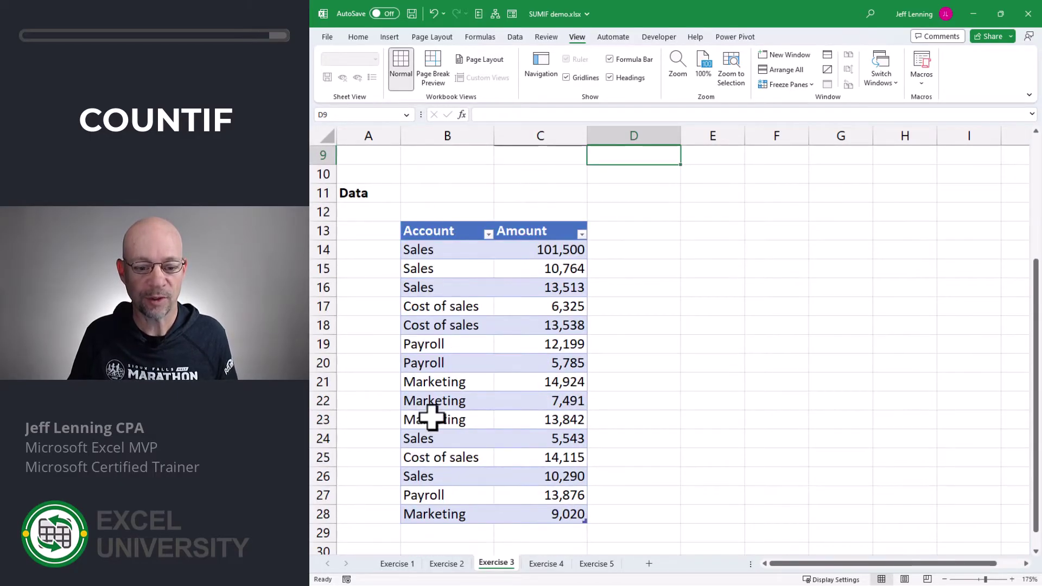
pyautogui.scroll(3, 602, 442)
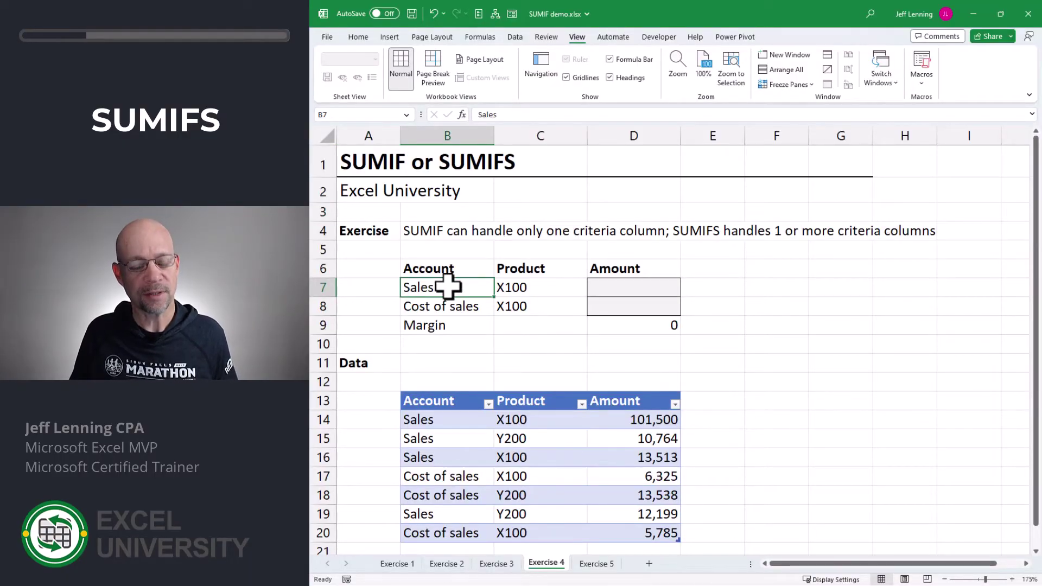
# - Review the X100 criterion and the Sales data rows, then begin =SUMIF( in D7
pyautogui.click(526, 286)
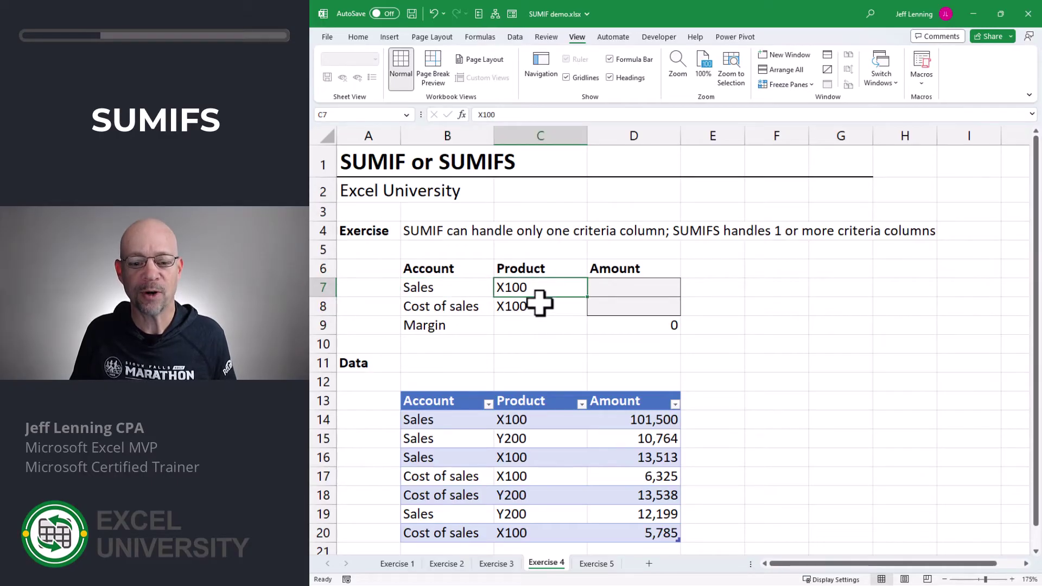
pyautogui.moveTo(439, 420); pyautogui.dragTo(499, 420)
pyautogui.moveTo(435, 437); pyautogui.dragTo(502, 437)
pyautogui.click(436, 421)
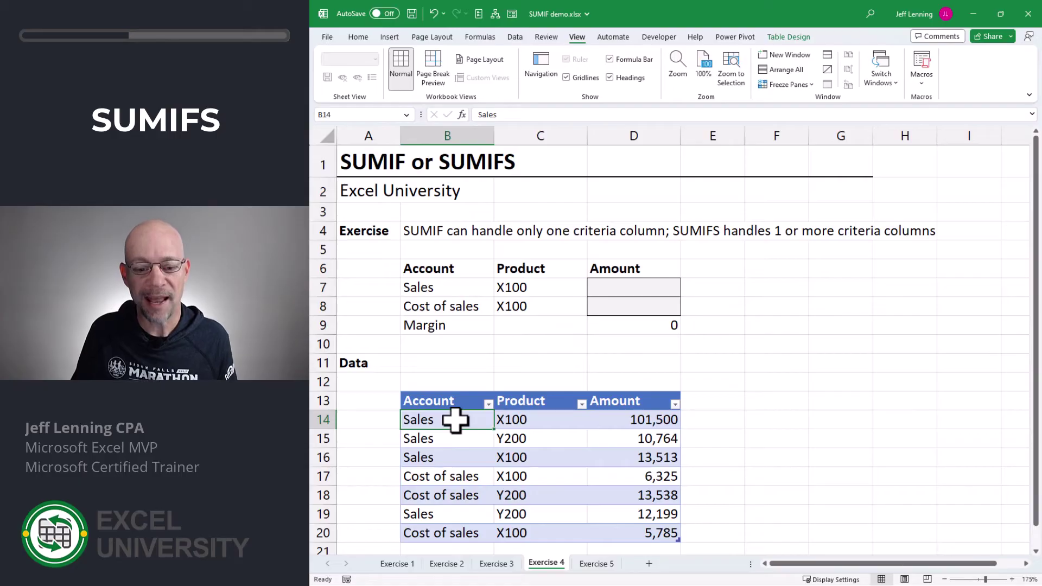
pyautogui.click(530, 419)
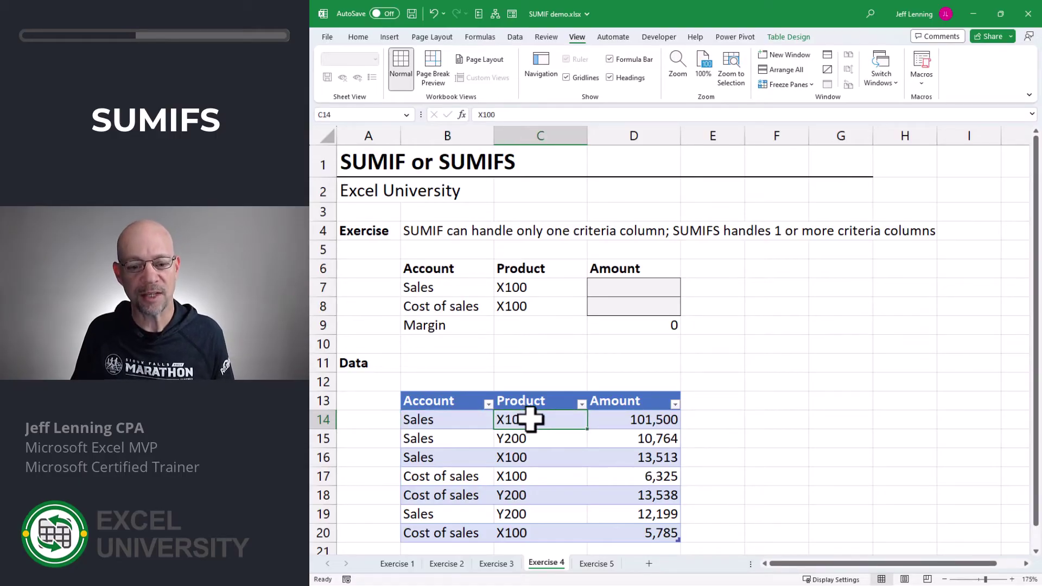
pyautogui.click(617, 283)
pyautogui.write('=SUMIF(')
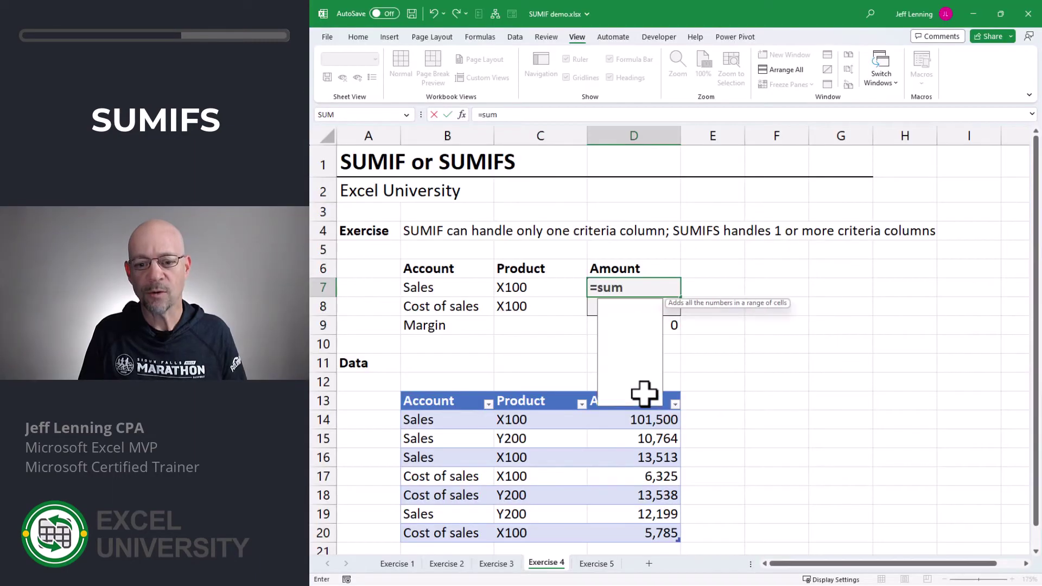
# - Enter =SUMIFS(Table4[Amount],Table4[Account],B7,Table4[Product],C7) in D7 for X100 Sales
pyautogui.write('ifs')
pyautogui.press('Tab')
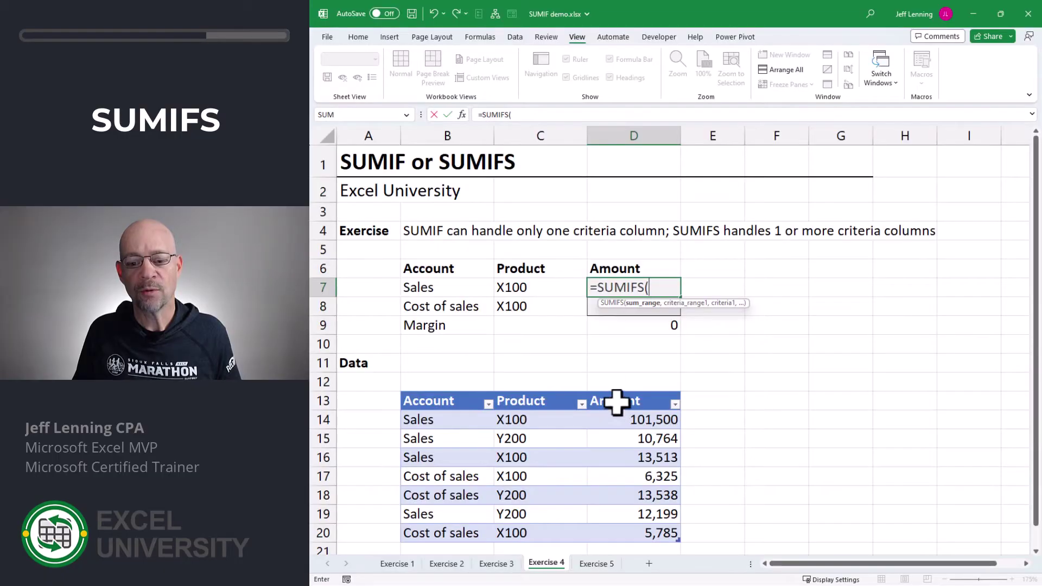
pyautogui.click(620, 391)
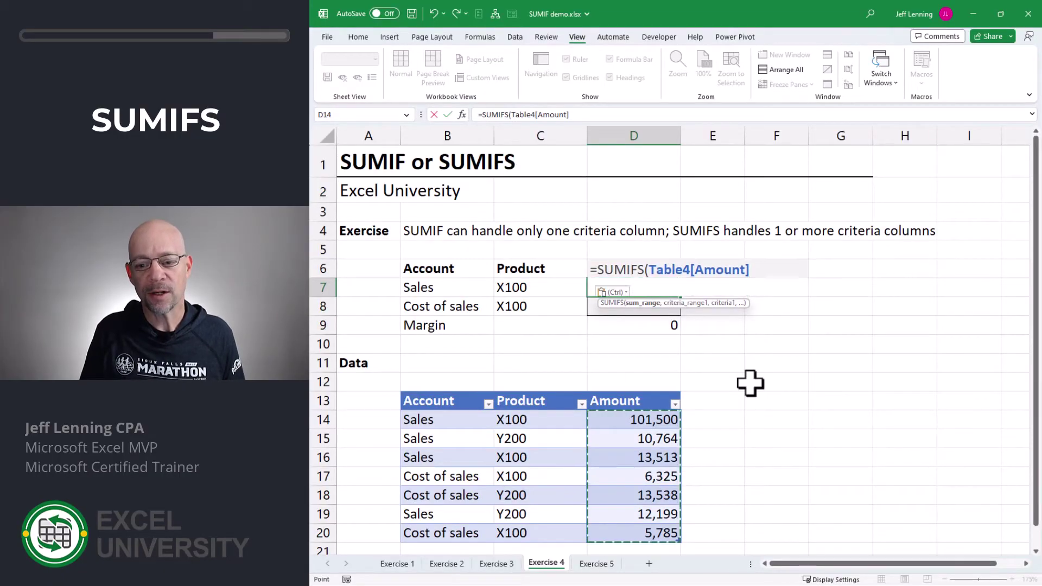
pyautogui.write(',')
pyautogui.click(455, 389)
pyautogui.write(',')
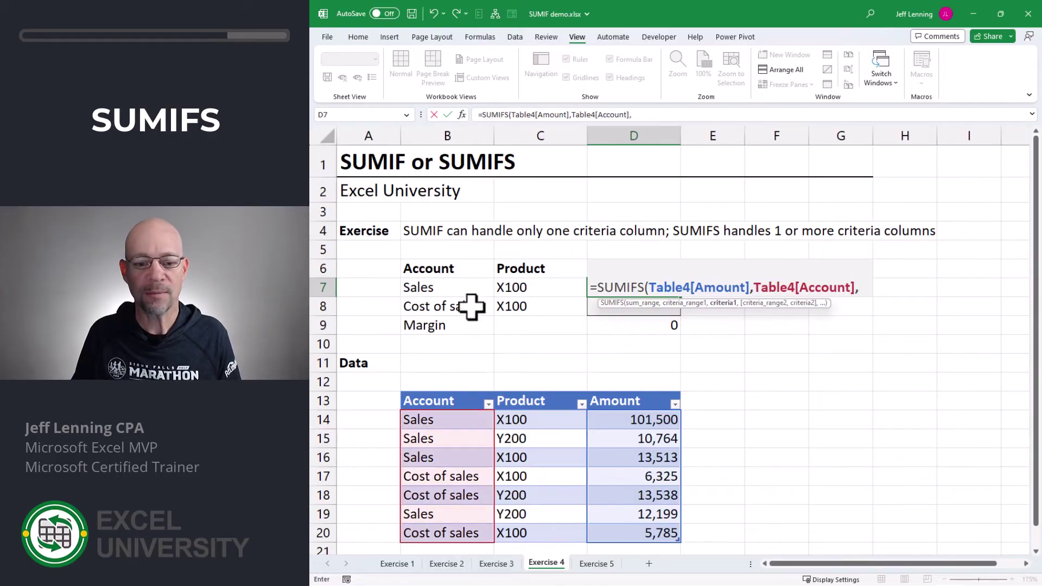
pyautogui.click(455, 289)
pyautogui.write(',Table4[Product')
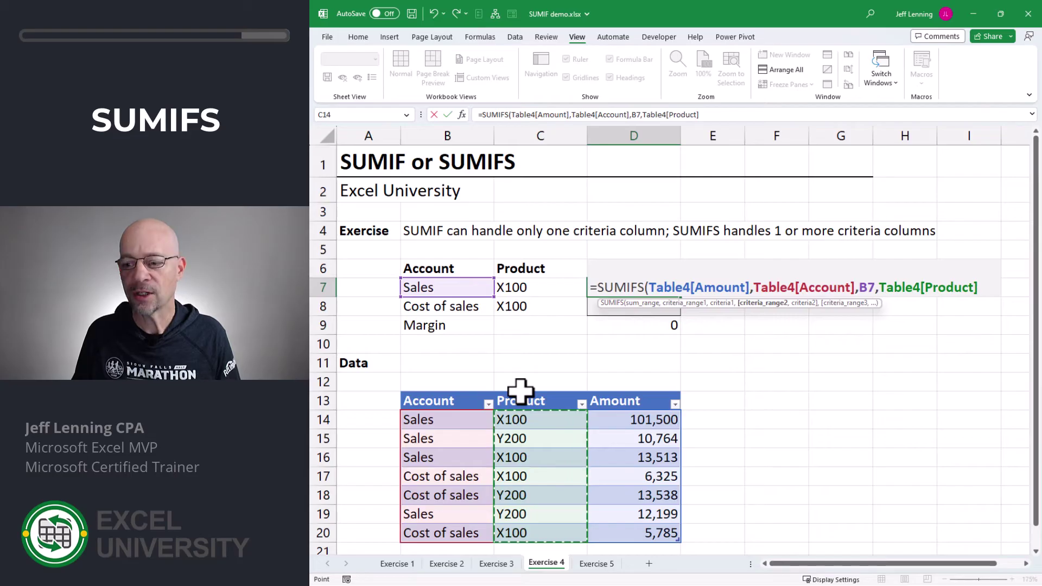
pyautogui.write(',')
pyautogui.click(529, 288)
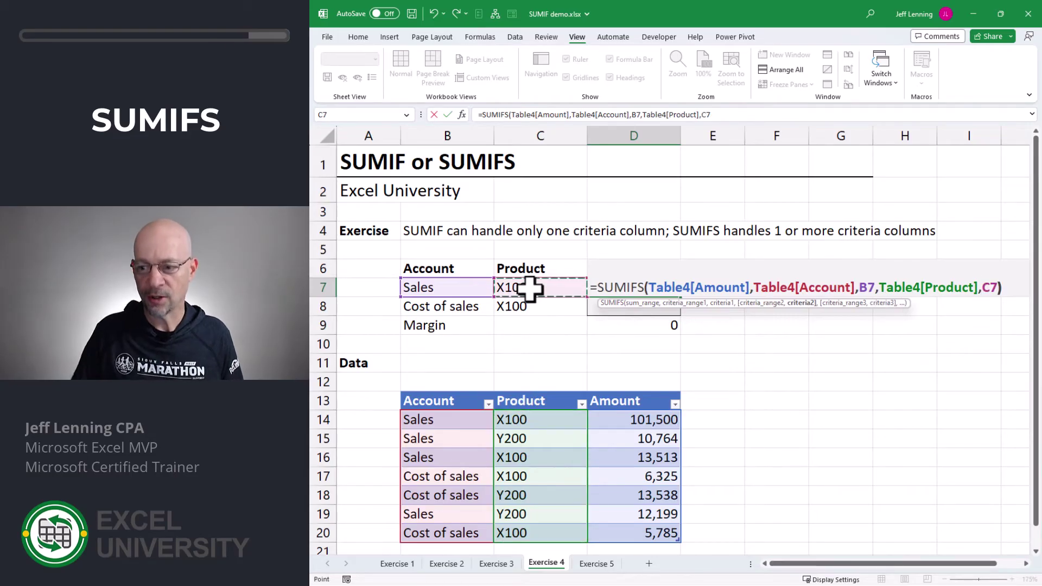
pyautogui.write(')')
pyautogui.press('Return')
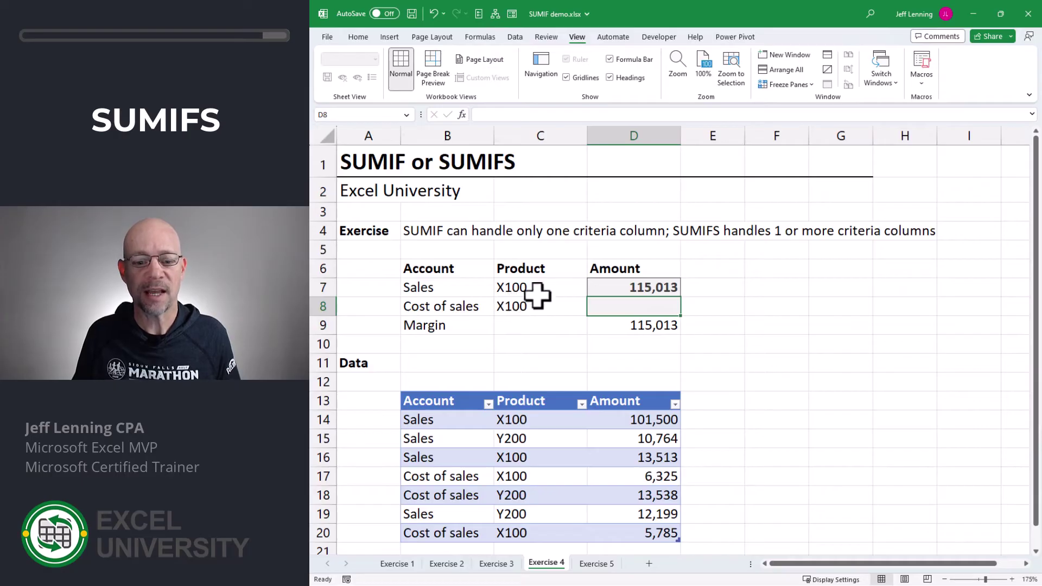
# - Copy the D7 SUMIFS into D8 for Cost of sales, giving a 102,903 margin
pyautogui.click(636, 285)
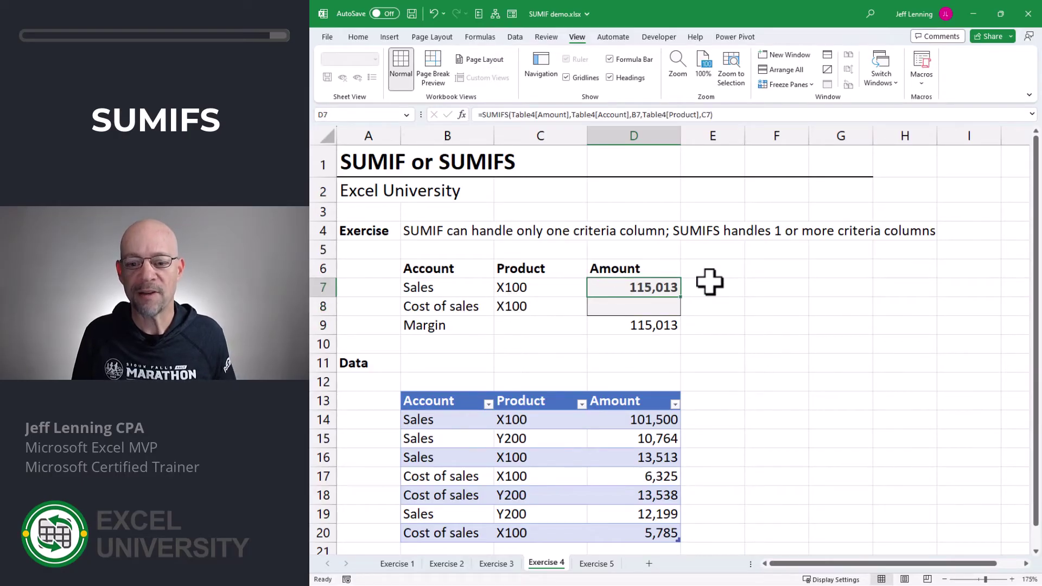
pyautogui.hotkey('ctrl', 'c')
pyautogui.press('Down')
pyautogui.hotkey('ctrl', 'v')
pyautogui.press('Escape')
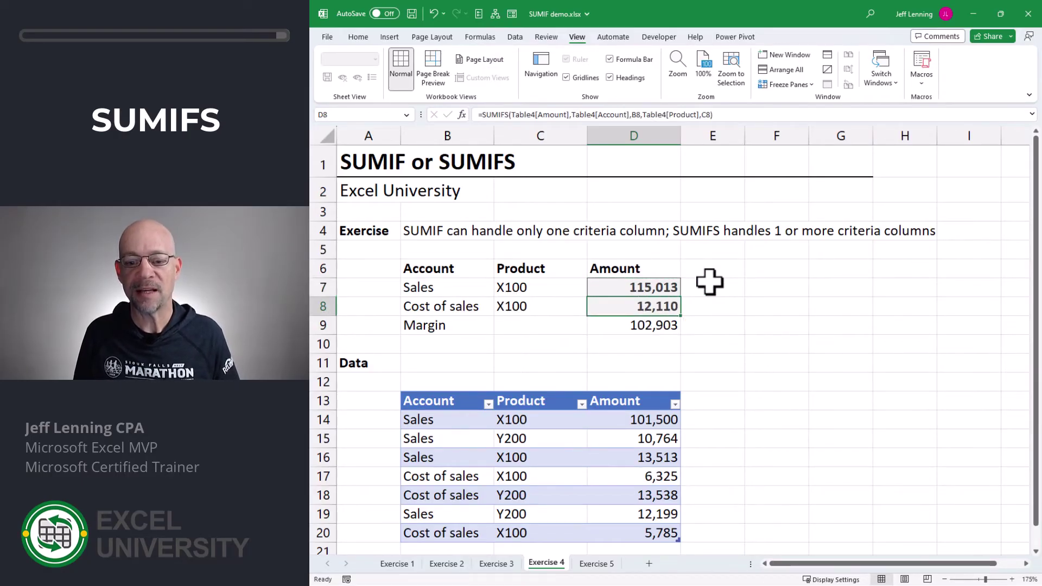
pyautogui.press('Down')
pyautogui.press('Down')
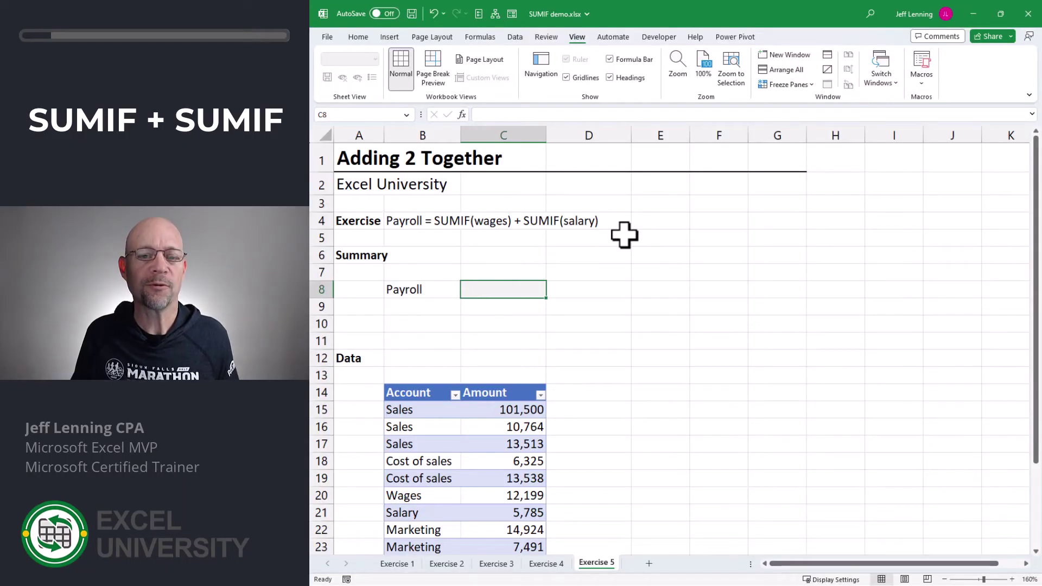
# - Select the Payroll label cell B8 on the Exercise 5 sheet
pyautogui.click(426, 288)
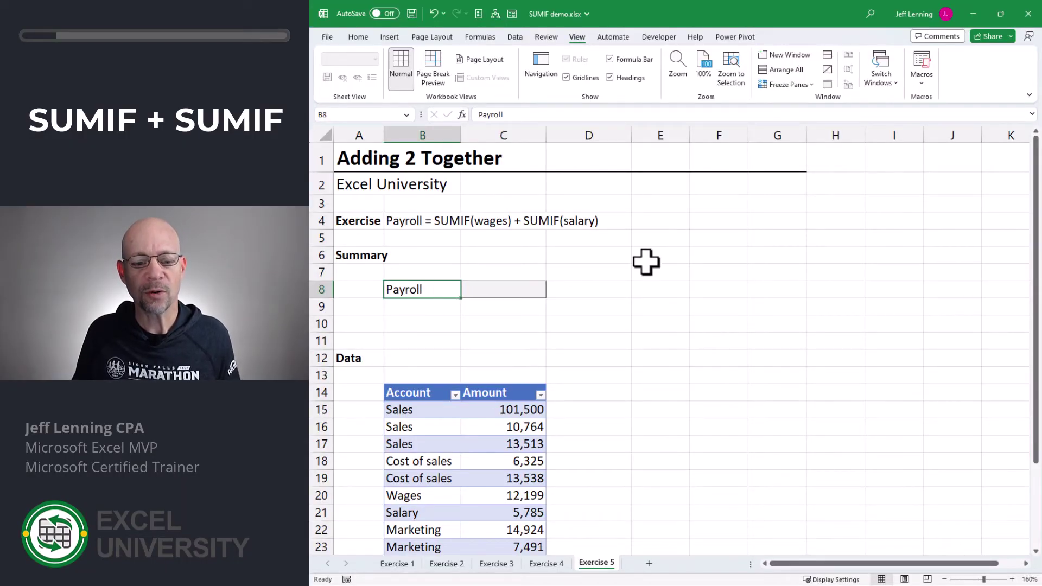
pyautogui.moveTo(407, 409); pyautogui.dragTo(417, 524)
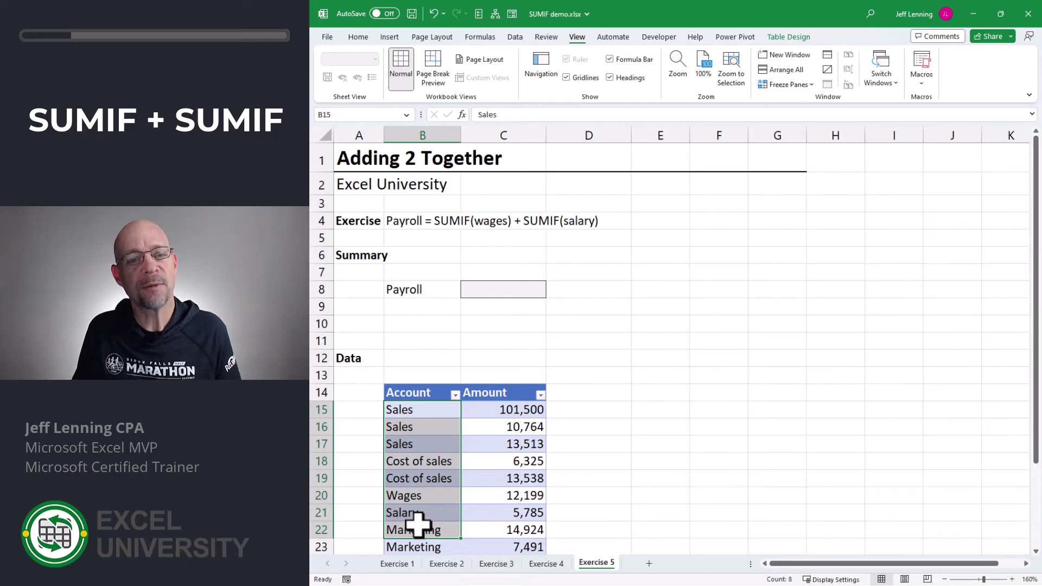
pyautogui.click(422, 496)
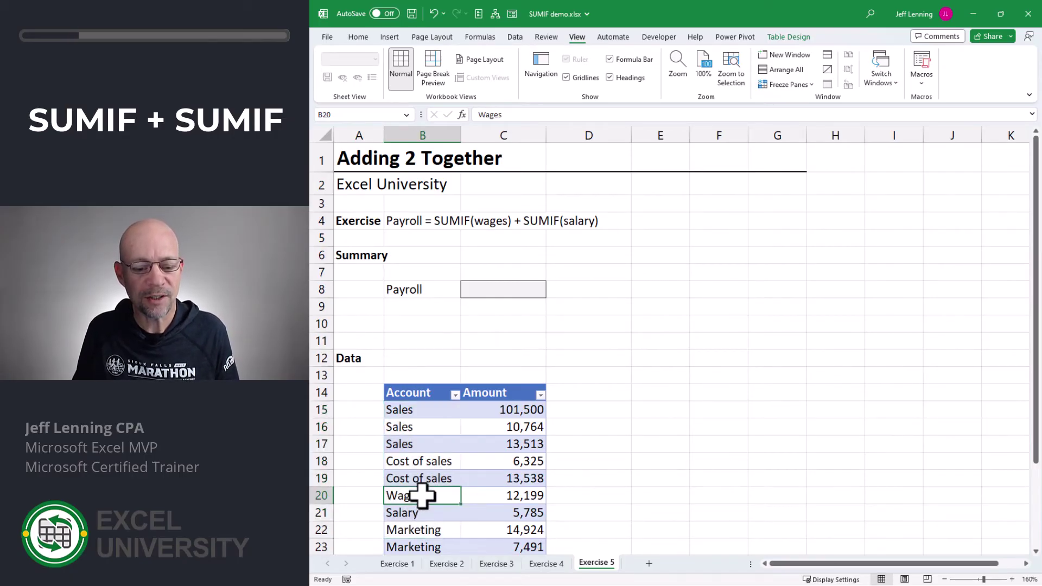
pyautogui.click(418, 515)
pyautogui.click(503, 289)
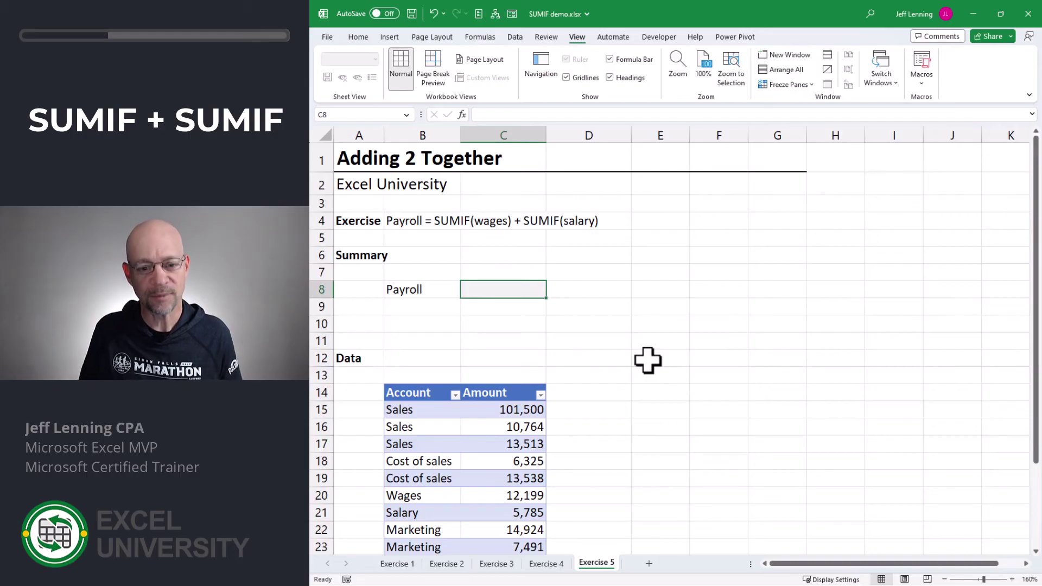
pyautogui.write('=sumif')
# - Enter =SUMIF(Table5[Account],"Wages",Table5[Amount]) in the Payroll cell C8
pyautogui.press('Tab')
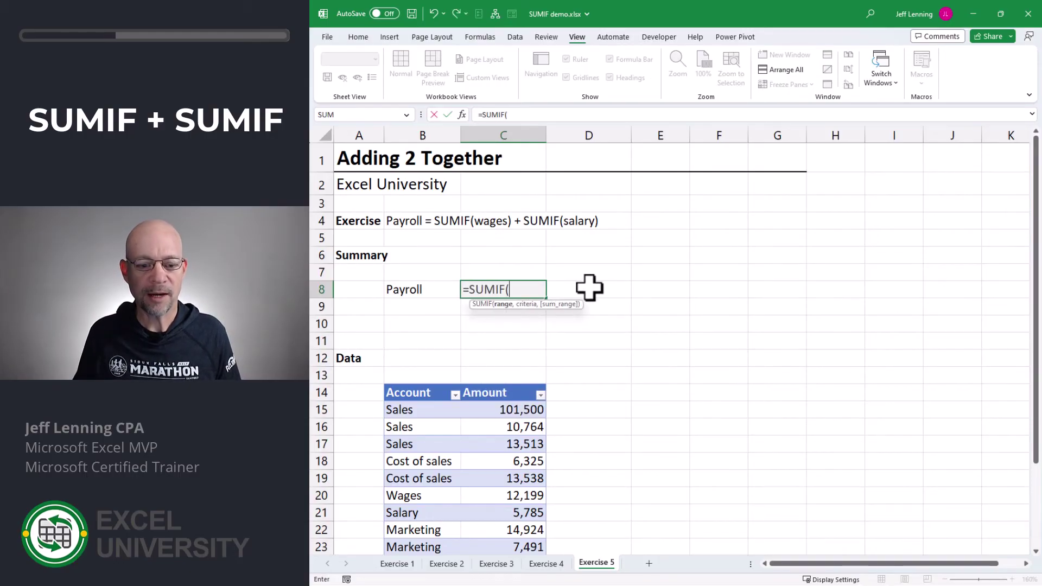
pyautogui.click(421, 387)
pyautogui.write(',')
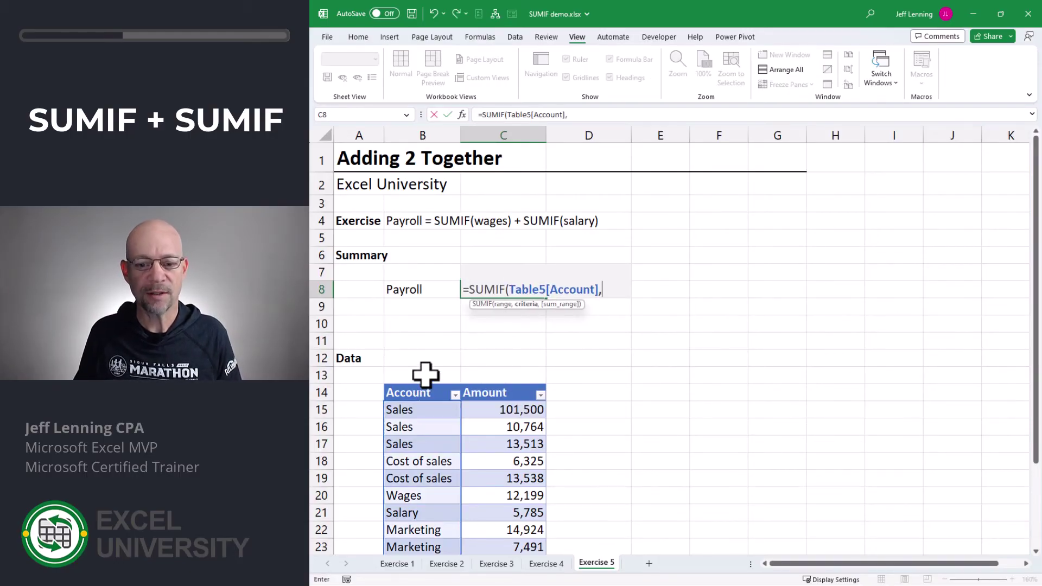
pyautogui.write('"Wages')
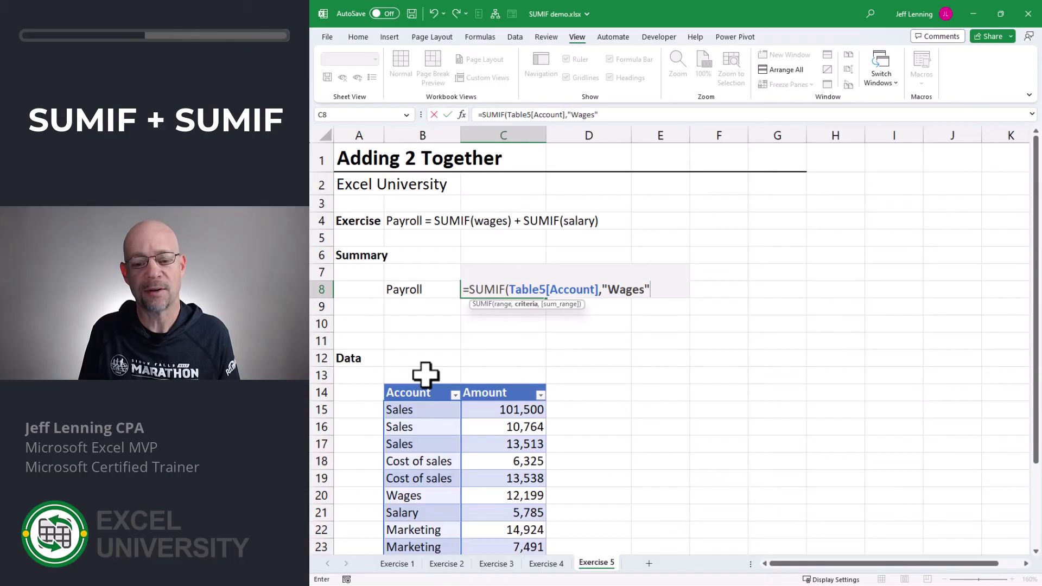
pyautogui.write('",')
pyautogui.click(478, 384)
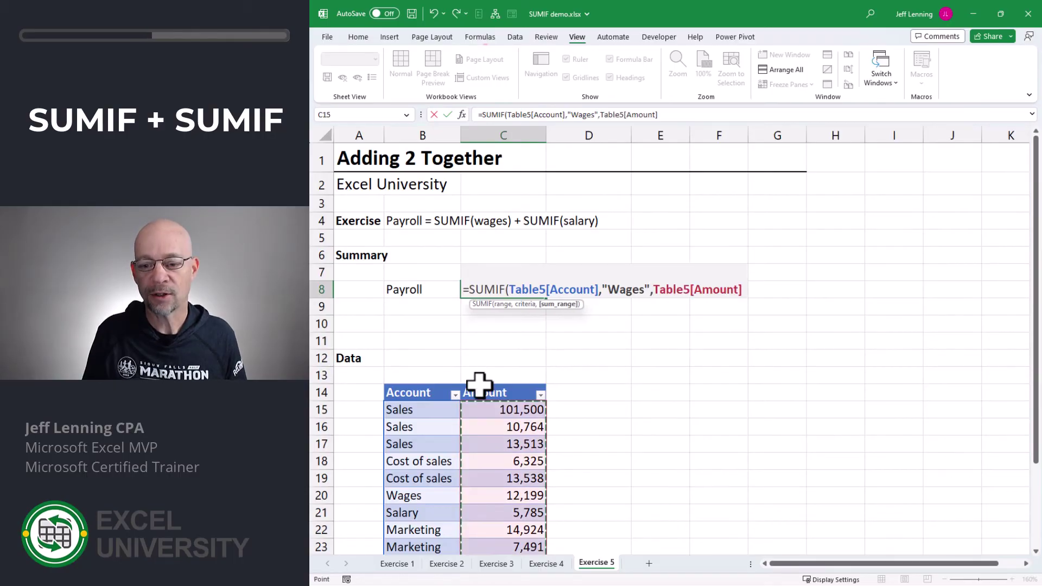
pyautogui.write(')')
pyautogui.press('Return')
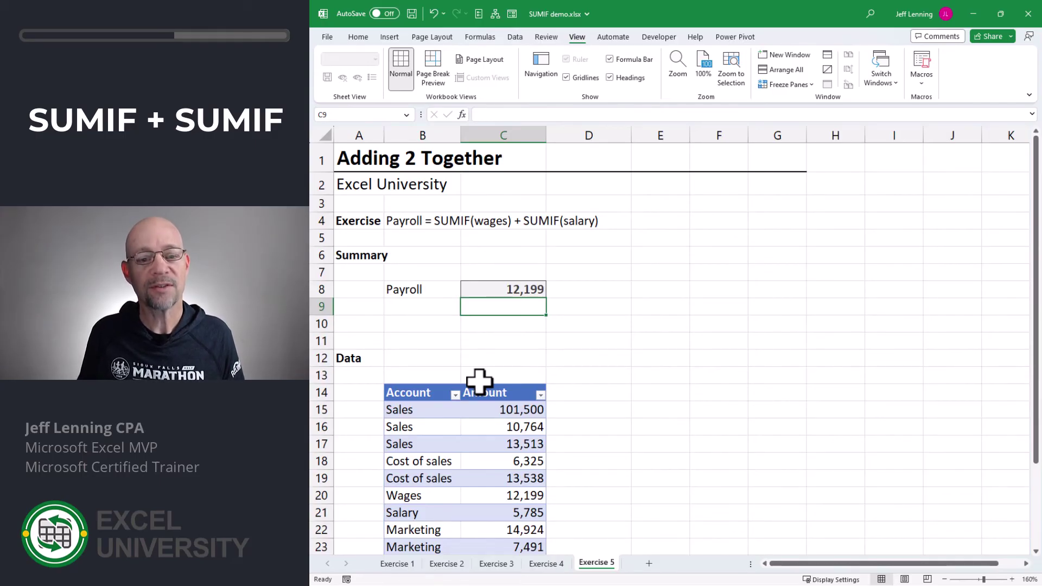
# - Add +SUMIF(Table5[Account],"Salary",Table5[Amount]) to the Payroll formula for 31,860
pyautogui.press('Up')
pyautogui.press('F2')
pyautogui.write('+')
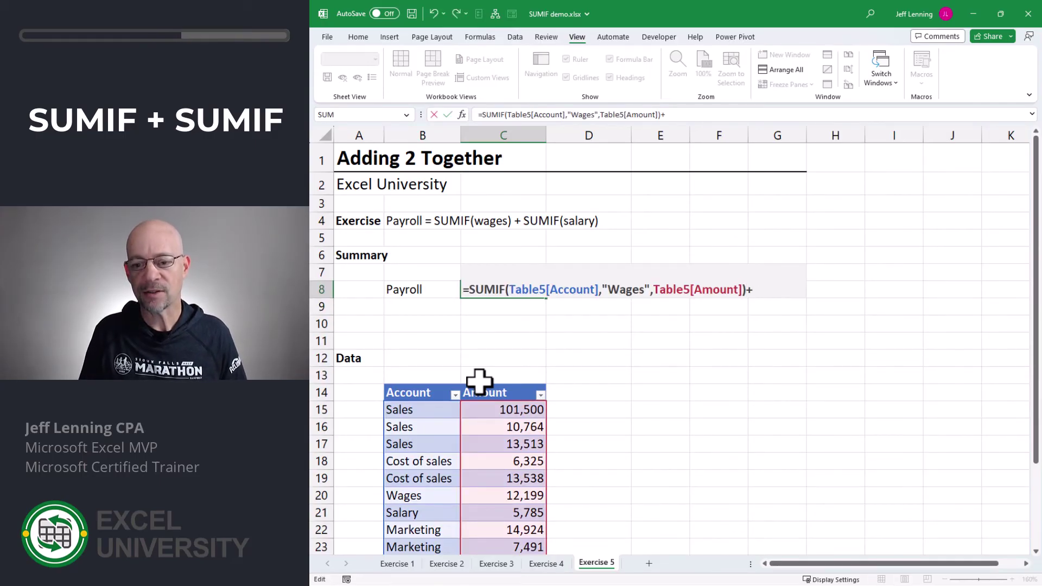
pyautogui.write('sumi')
pyautogui.press('Tab')
pyautogui.click(438, 382)
pyautogui.write(',')
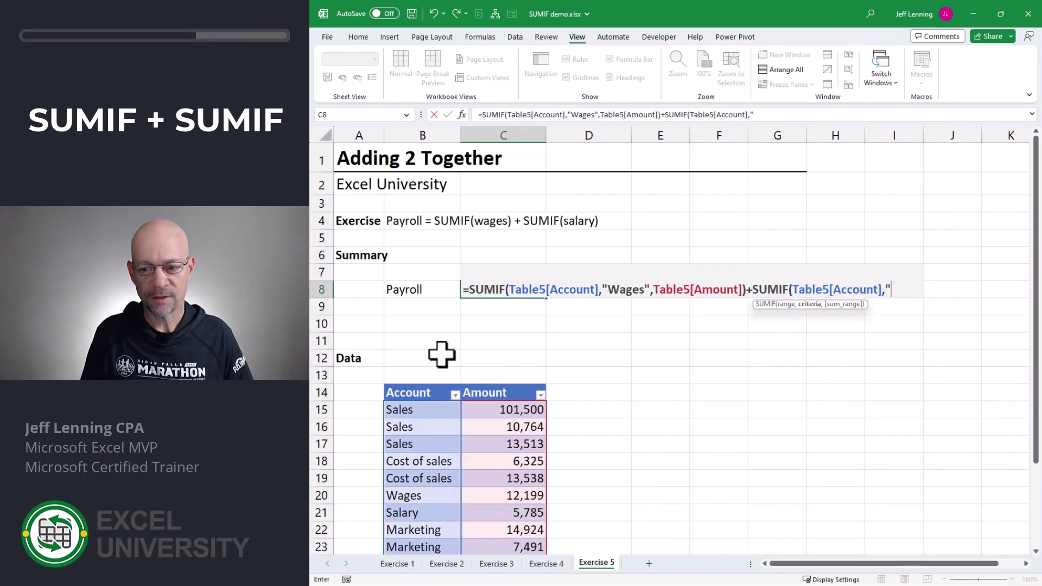
pyautogui.write('"Salary",')
pyautogui.click(477, 382)
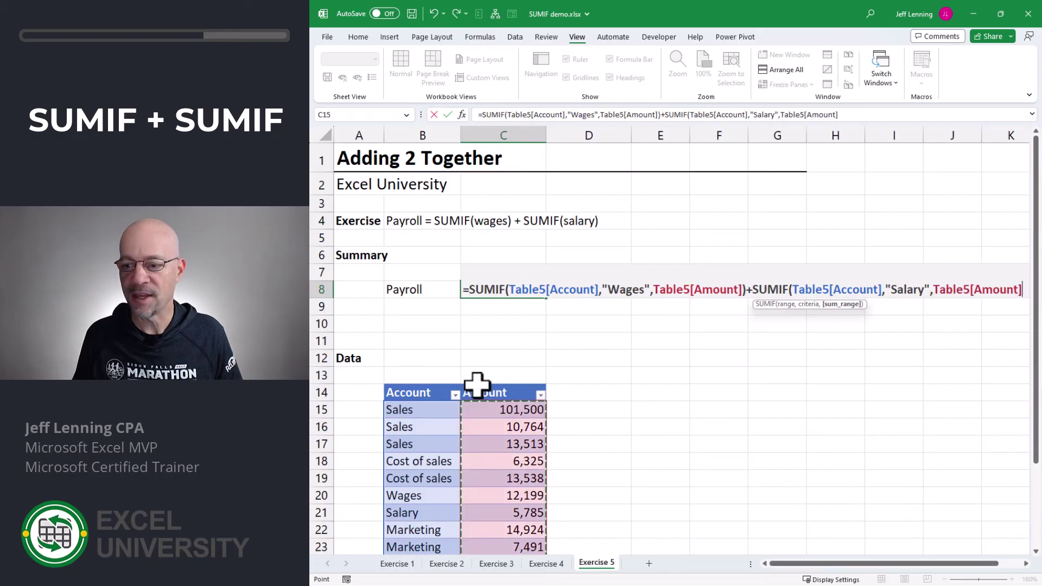
pyautogui.write(')')
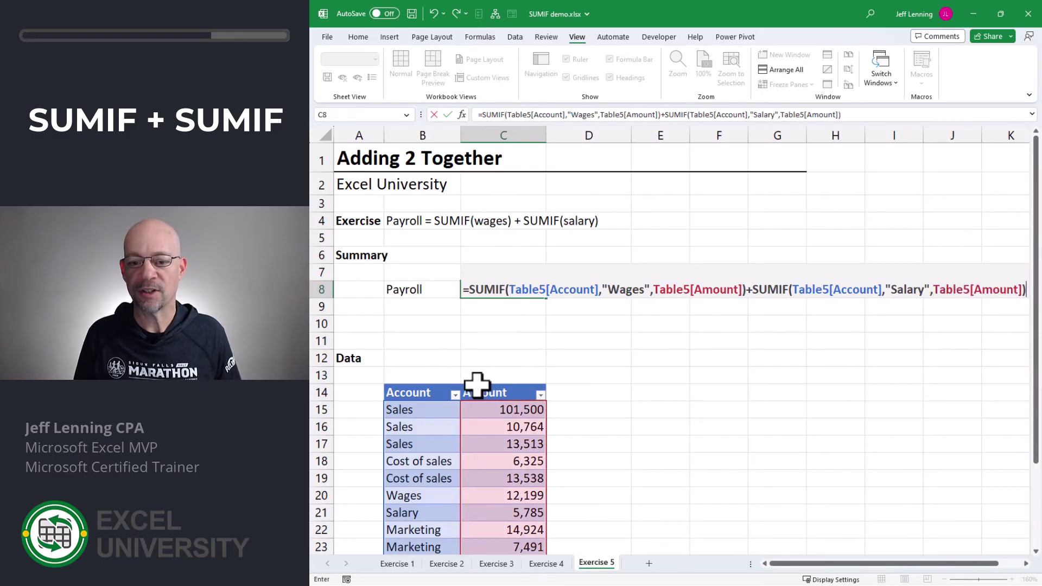
pyautogui.press('Return')
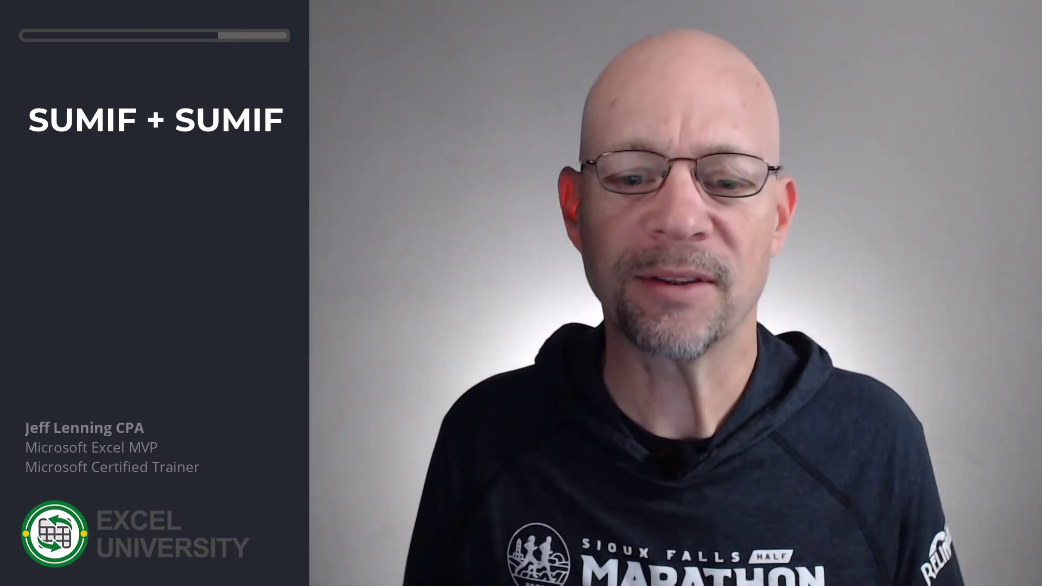